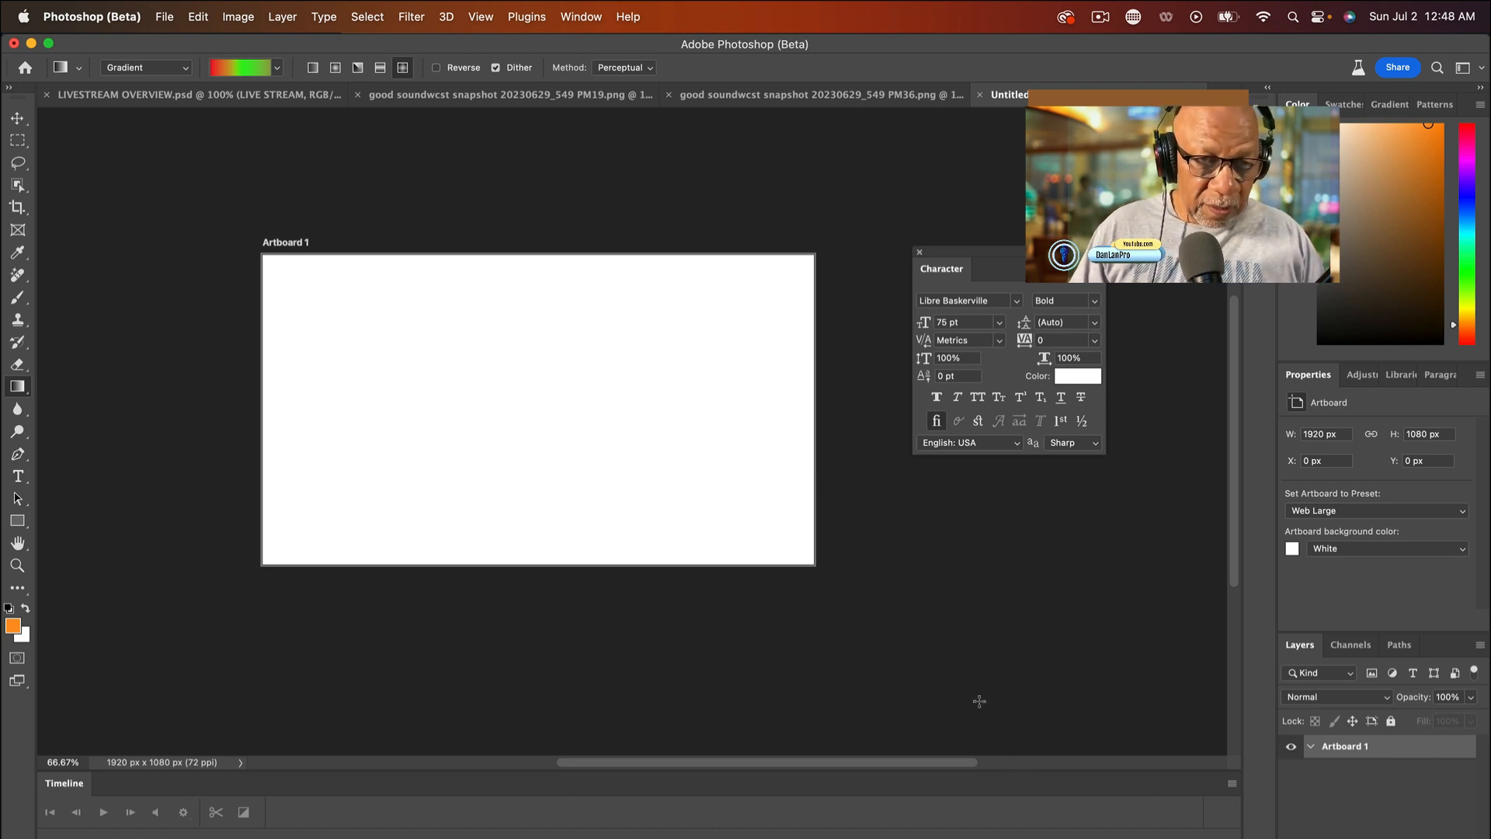
- Draw a red-green diamond gradient on Artboard 1 from near its middle to the lower edge, at about -73° and 32% scale
left_click_drag(477, 385, 529, 558)
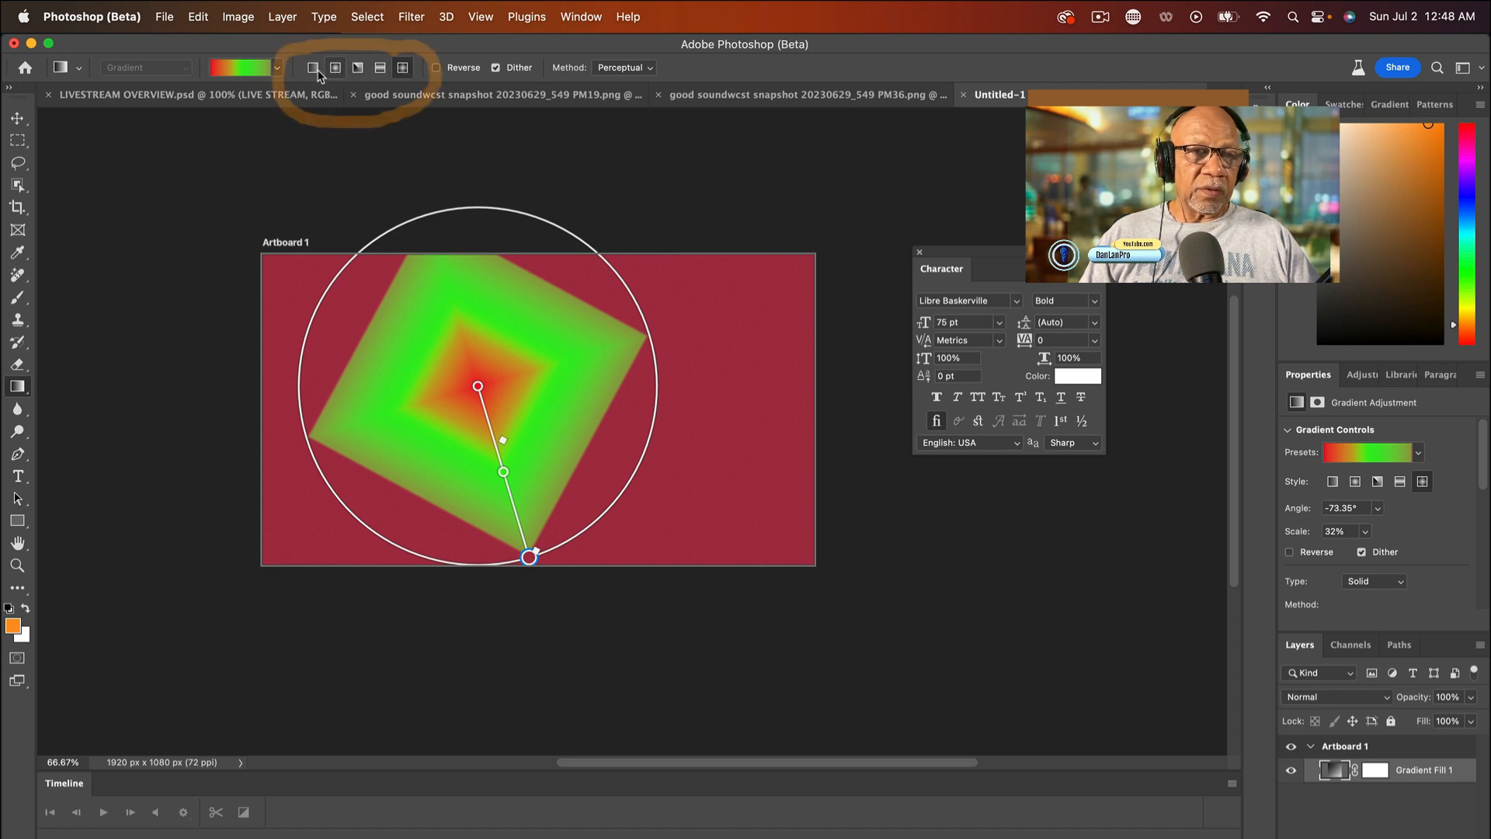
scroll(411, 73, "right", 1)
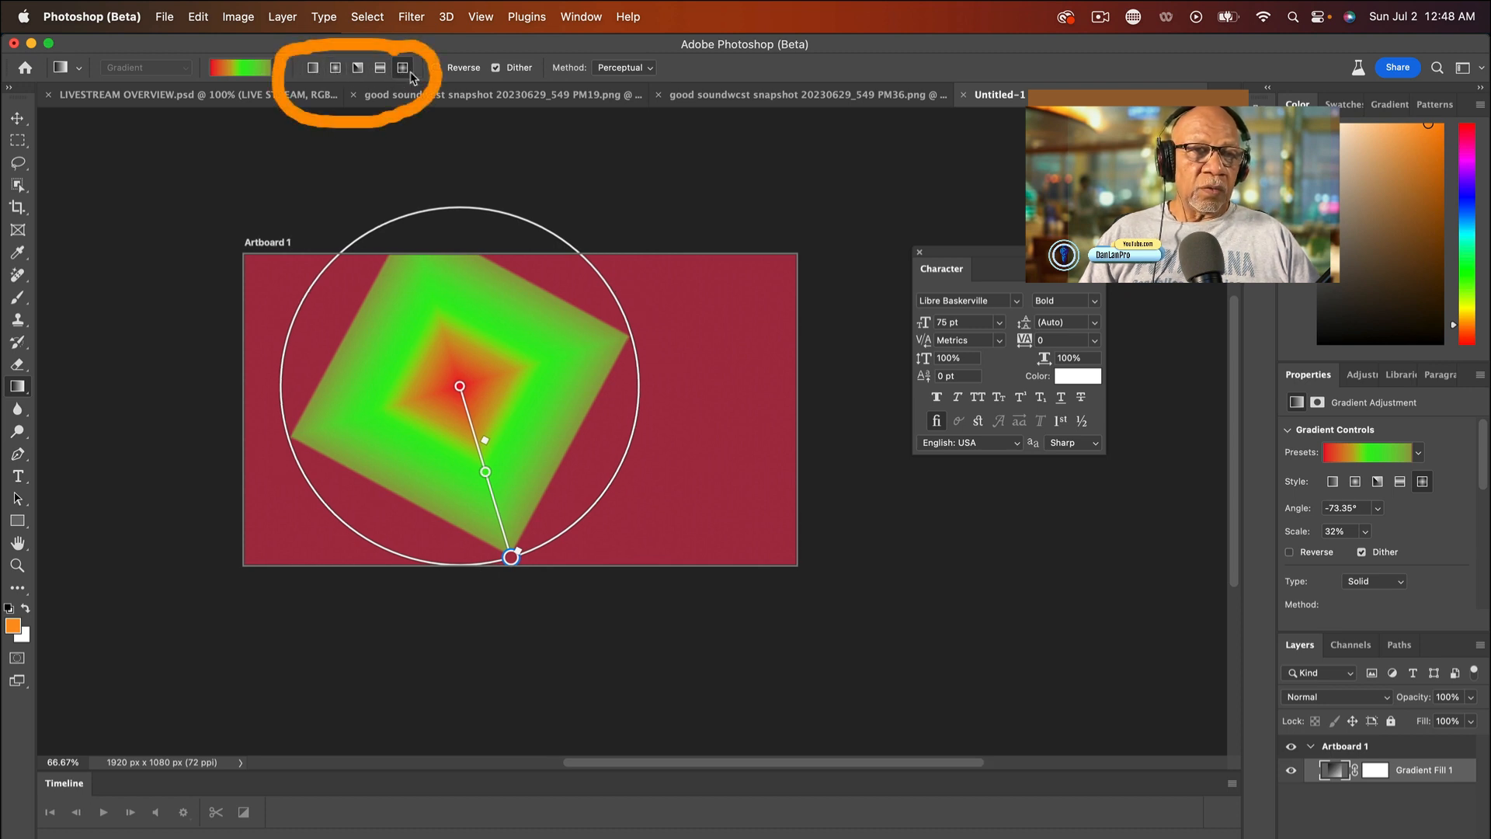
- Try the Reflected, Angle, Radial and Linear styles on the gradient, and settle on Radial
left_click(380, 72)
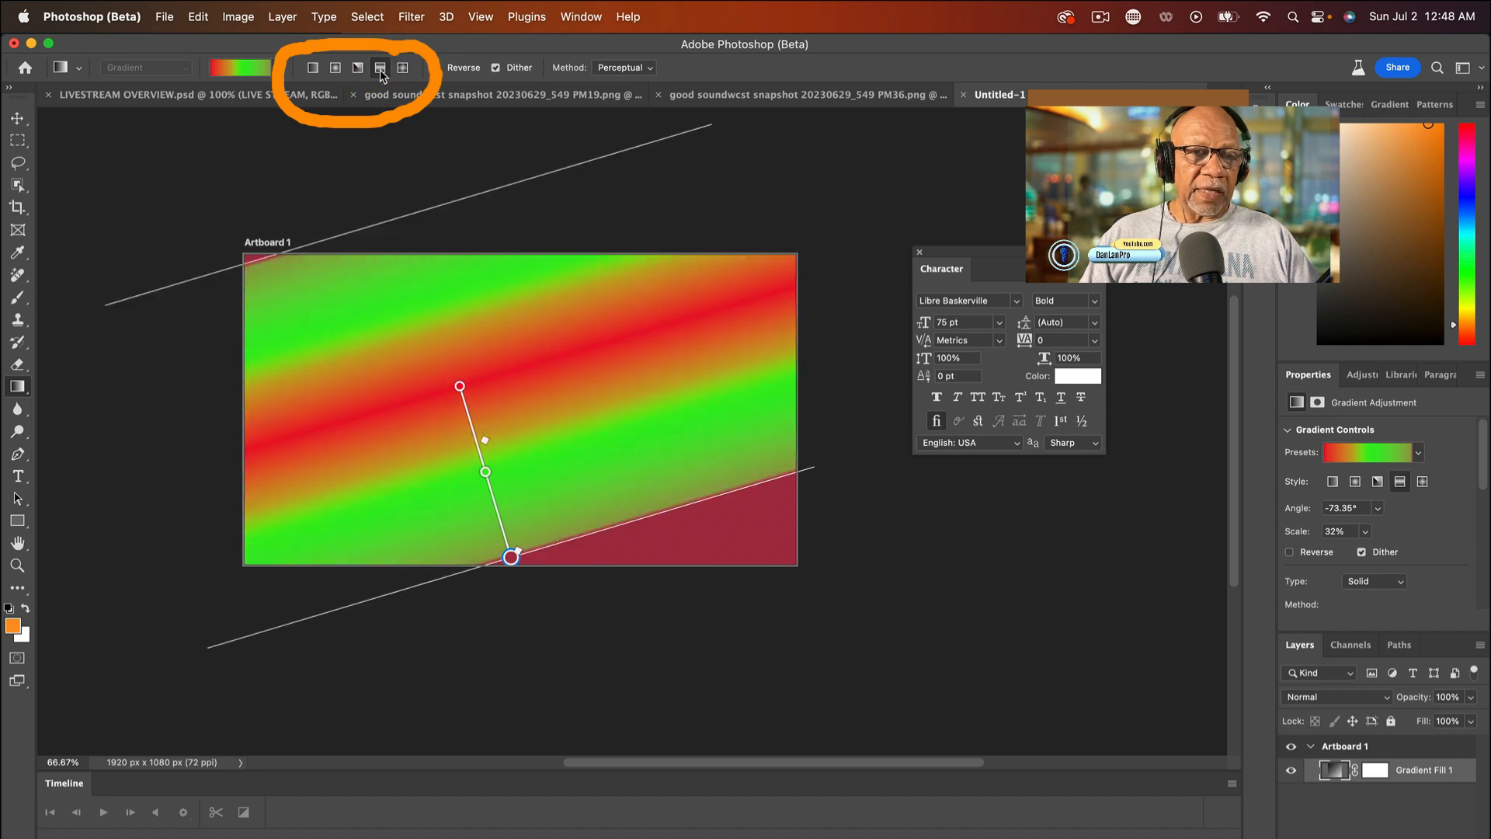
scroll(383, 75, "up", 2)
scroll(380, 75, "up", 1)
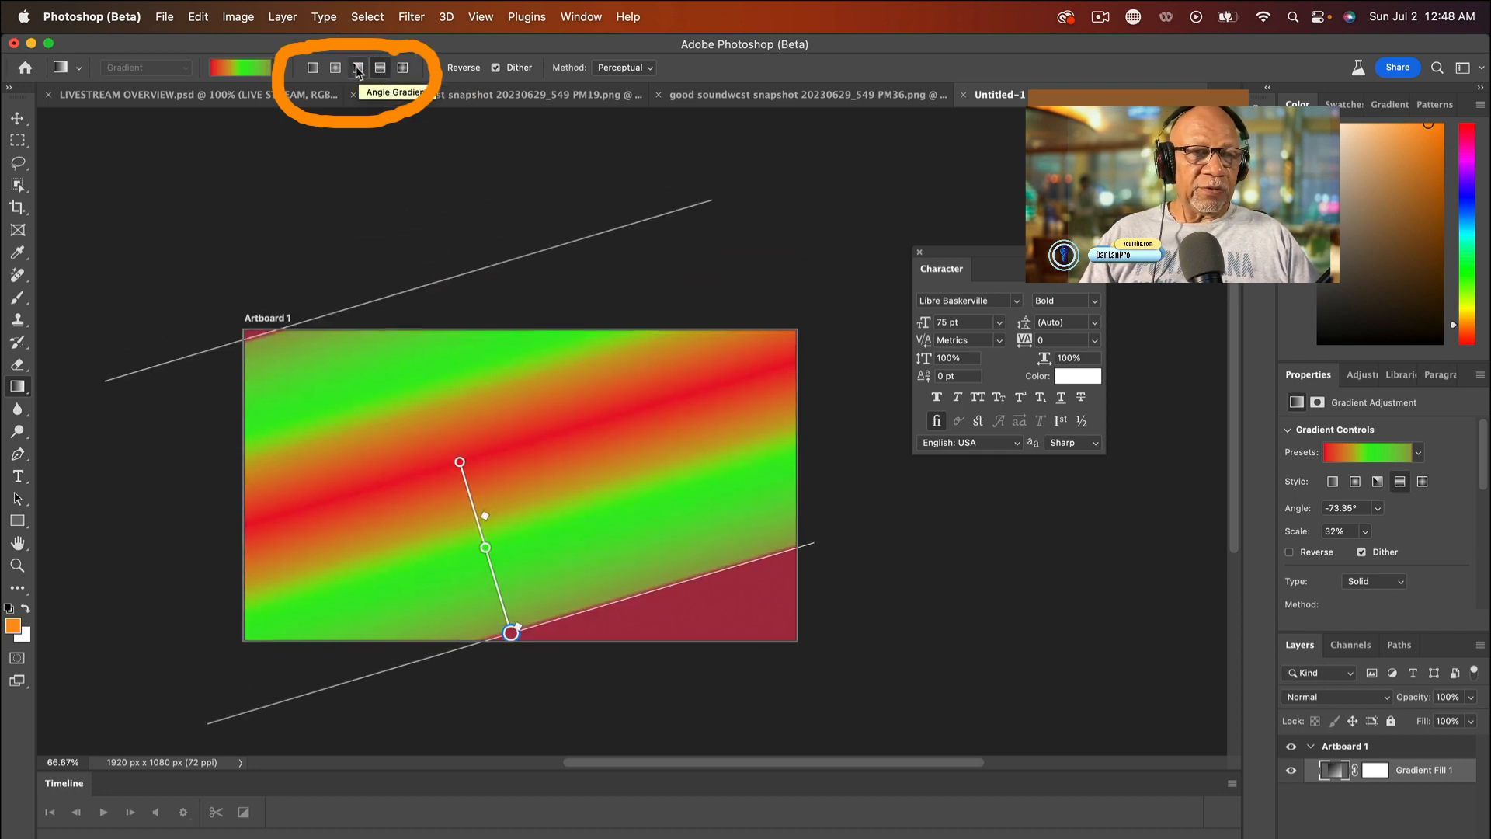
left_click(358, 69)
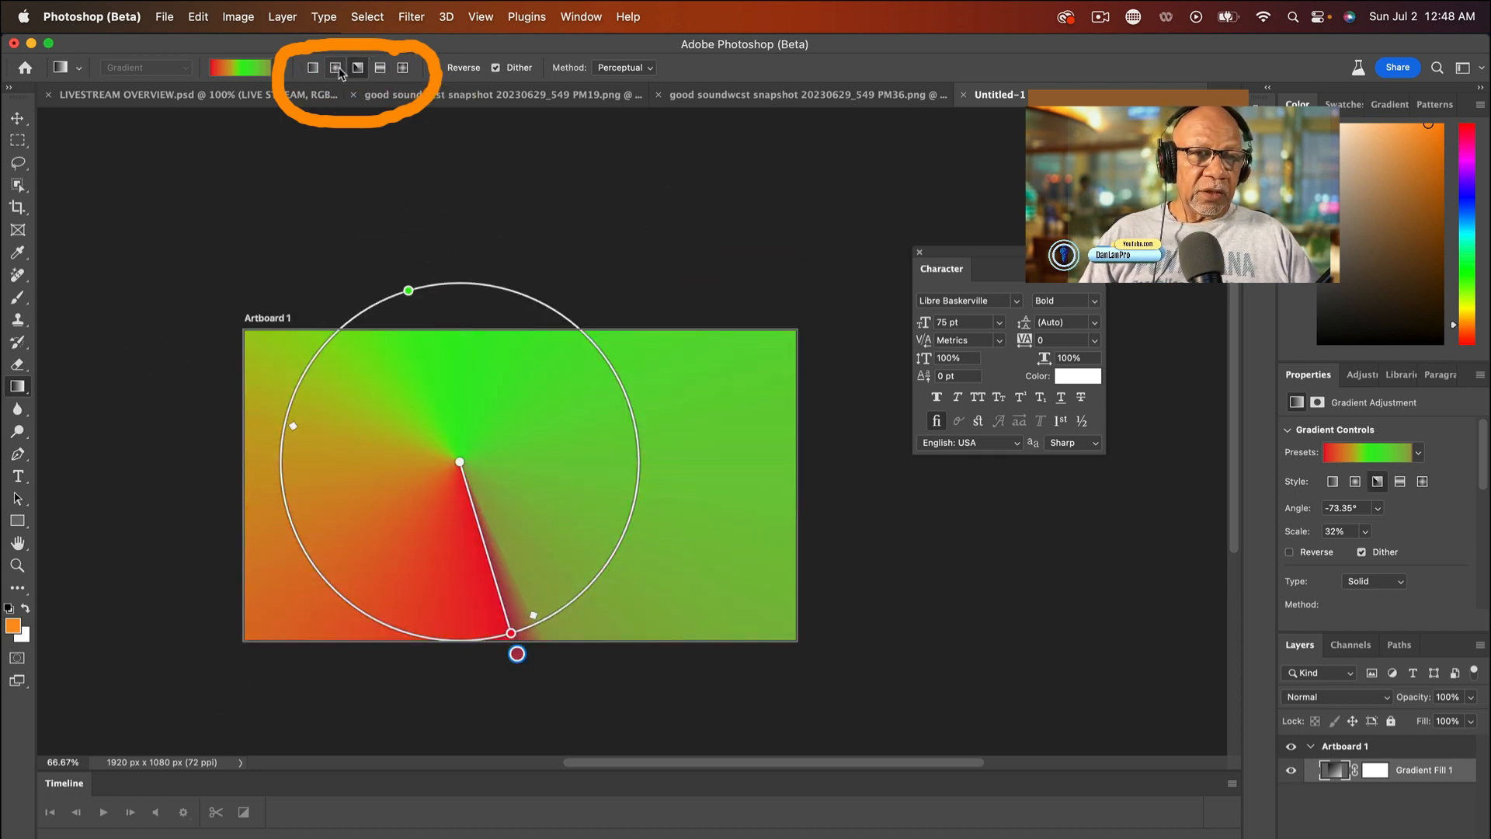
left_click(336, 71)
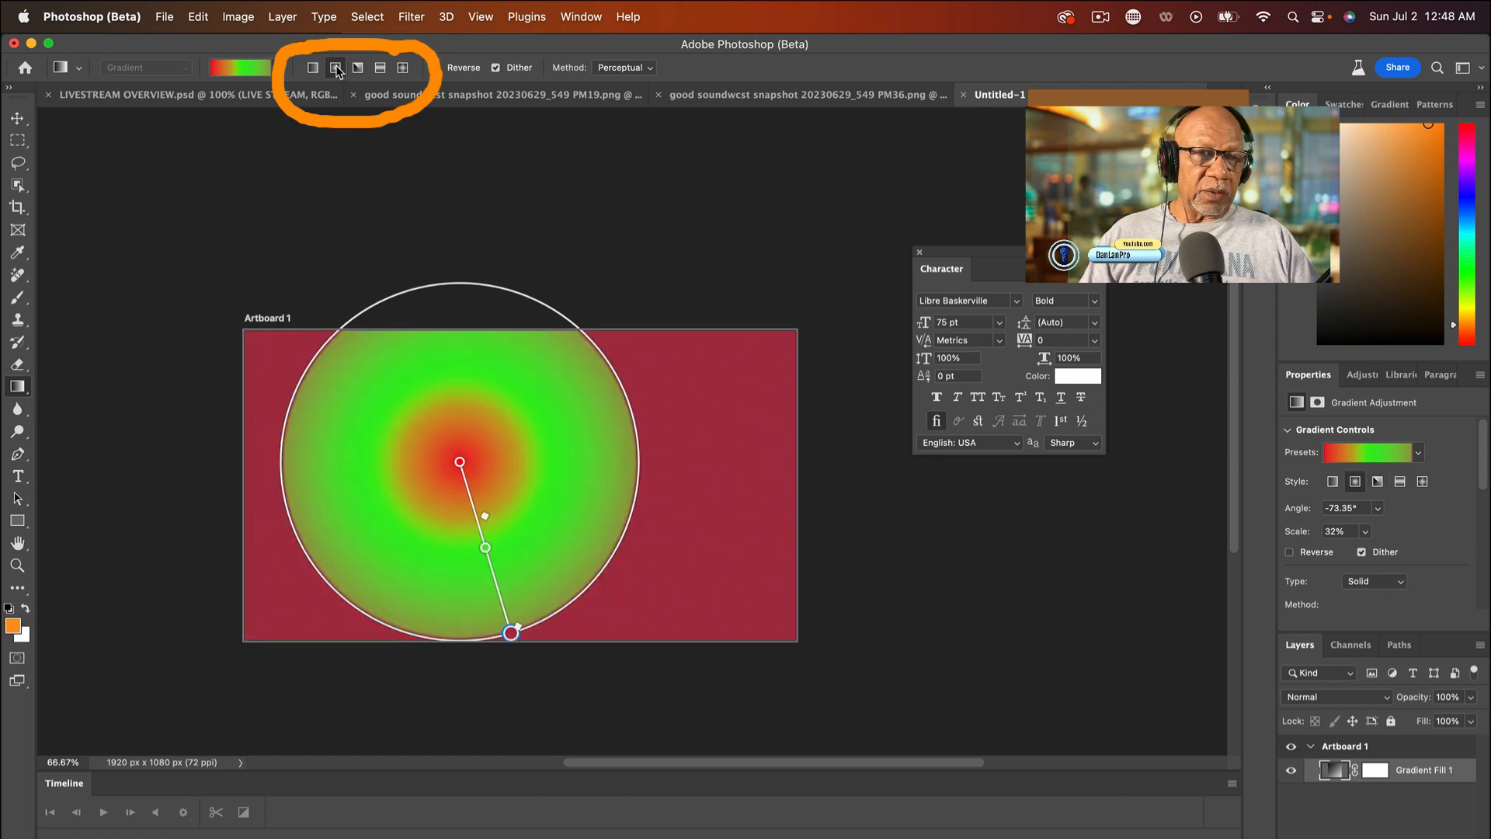
left_click(313, 69)
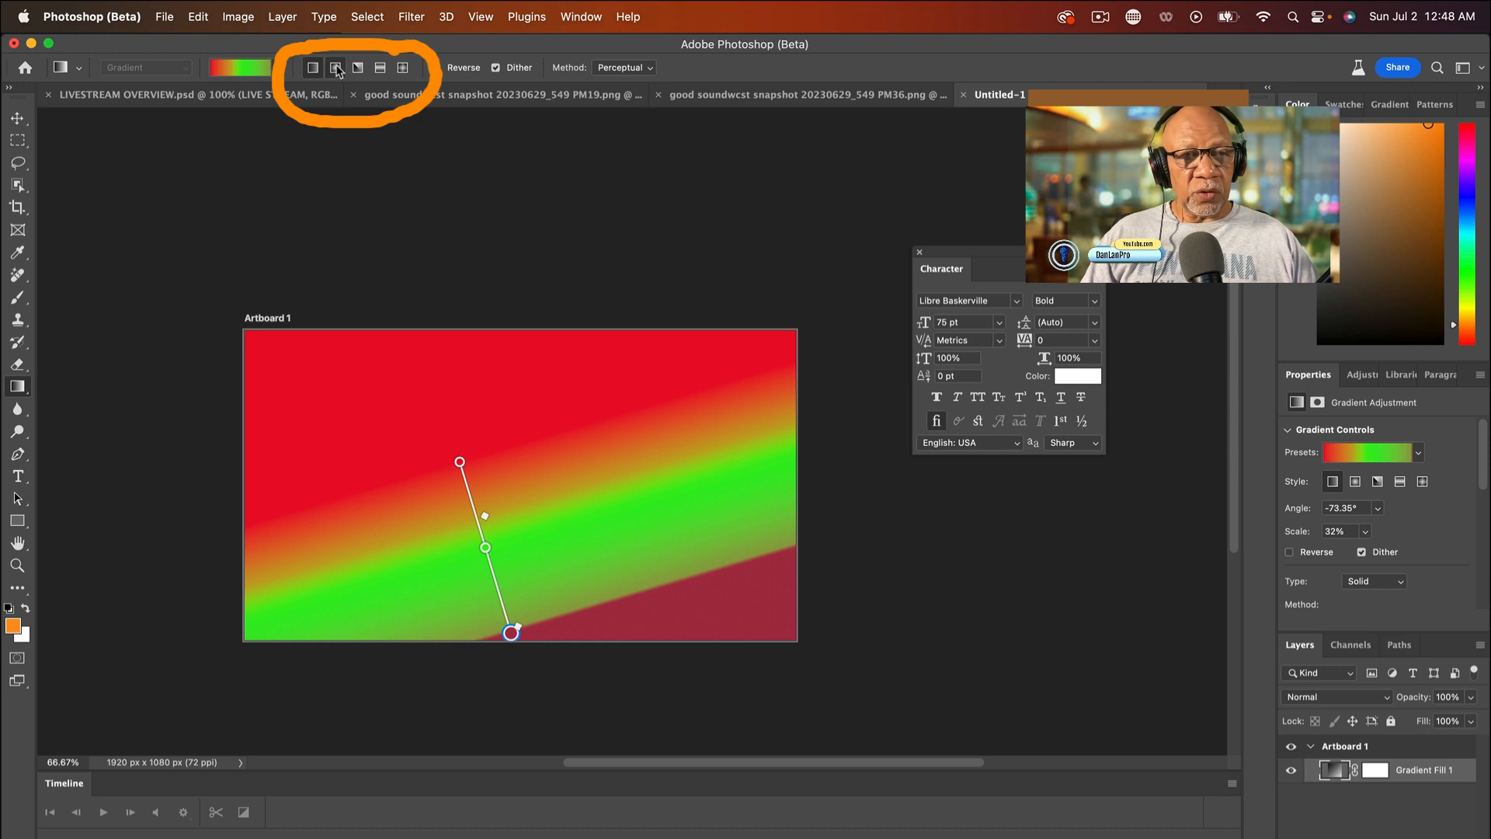
left_click(336, 69)
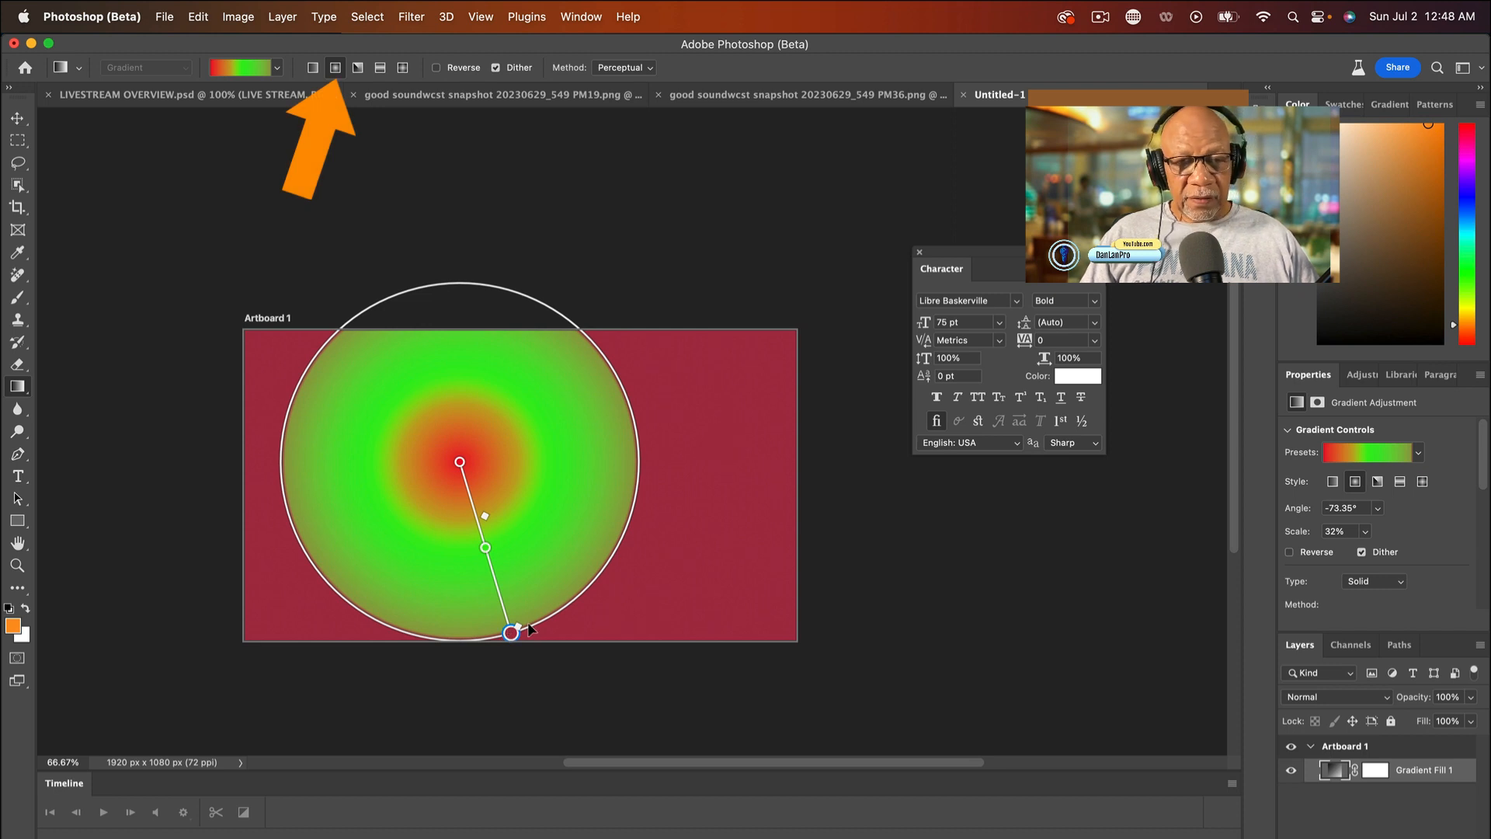
- Recolor the radial gradient's outer color stop to blue 382fa8 using its on-canvas control
scroll(525, 618, "down", 5)
scroll(523, 609, "up", 2)
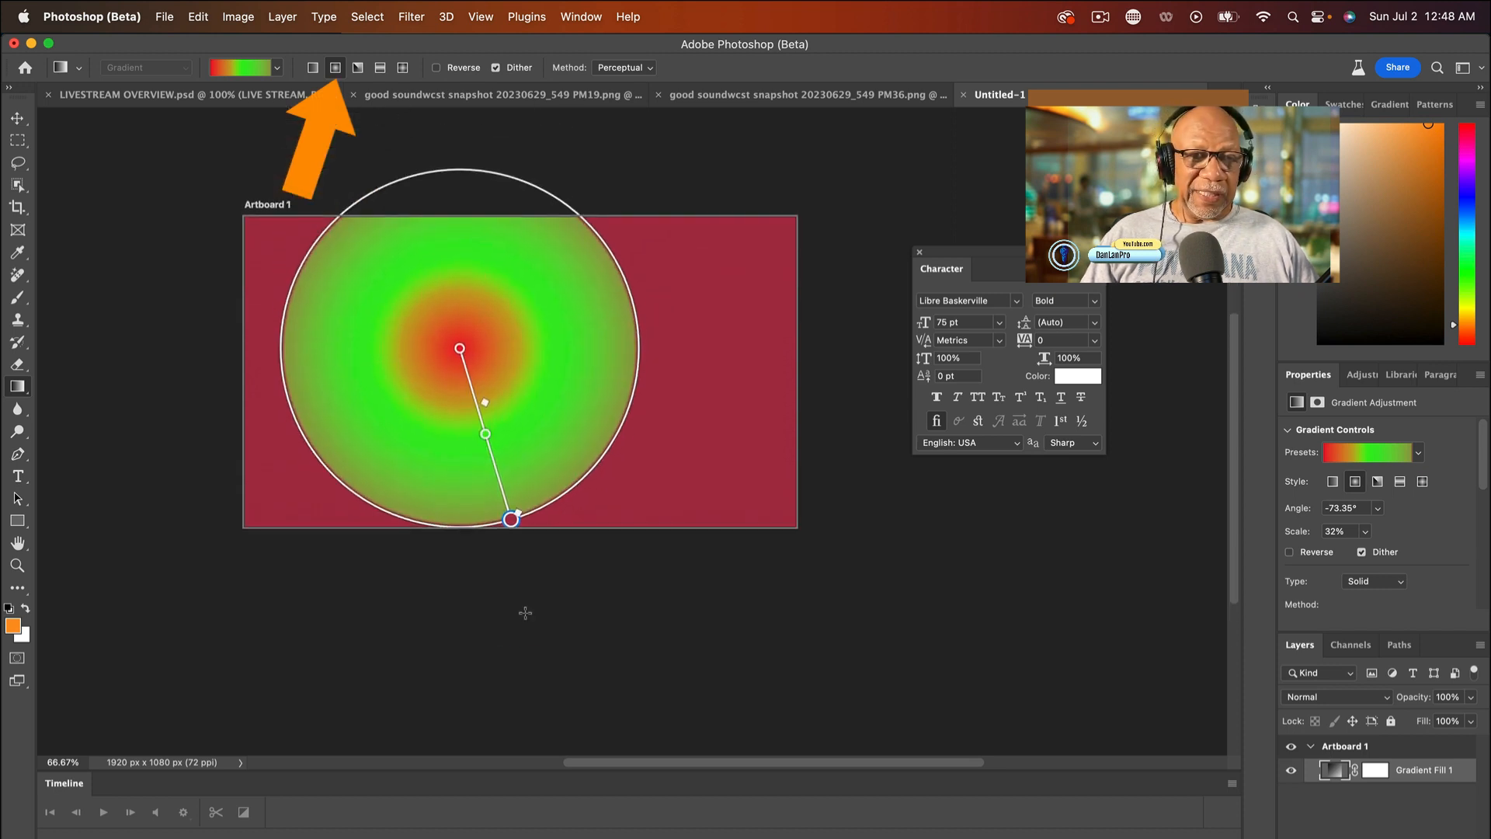
double_click(510, 519)
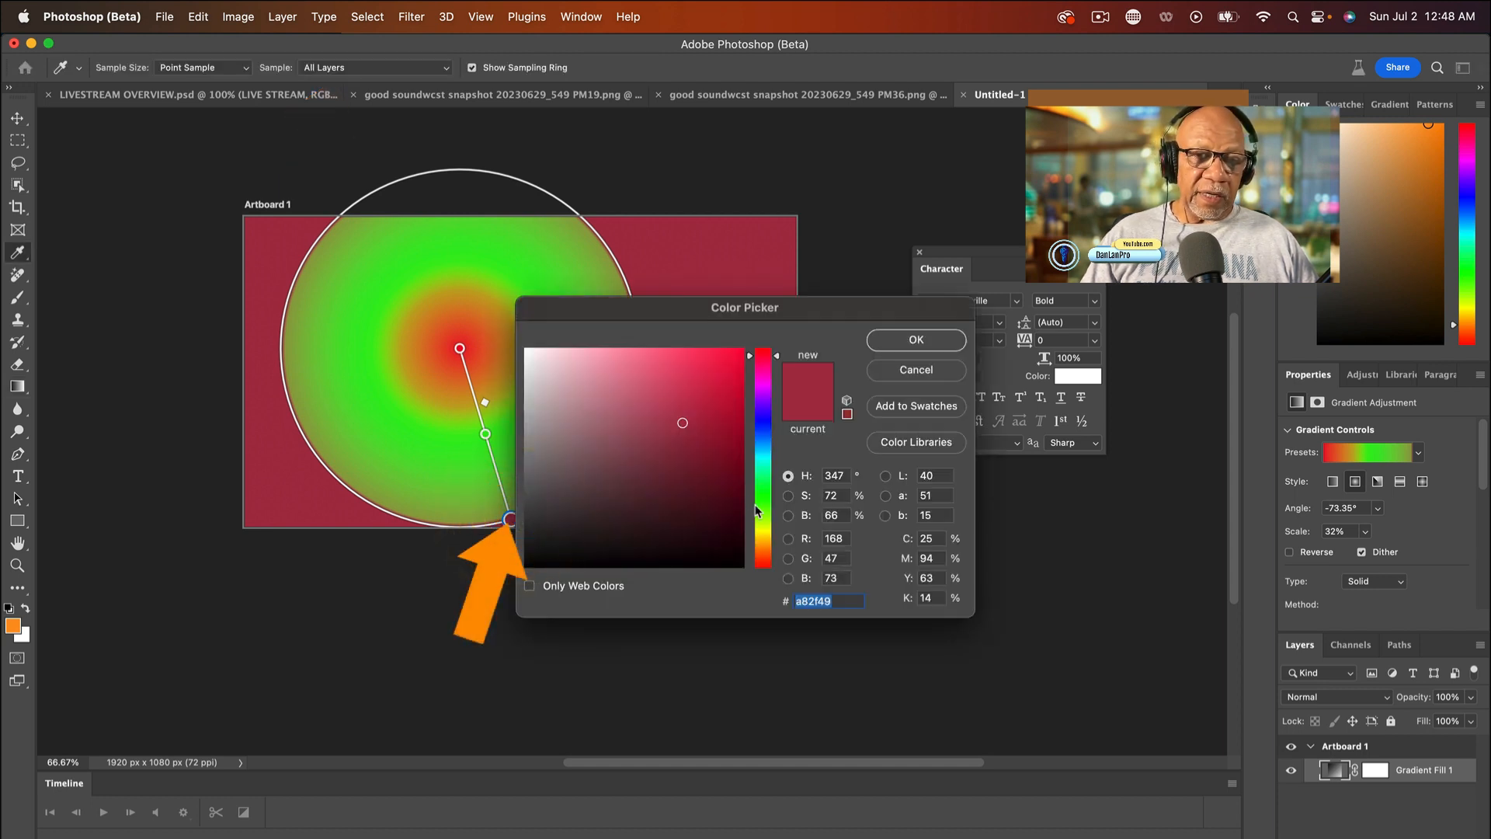
left_click(767, 424)
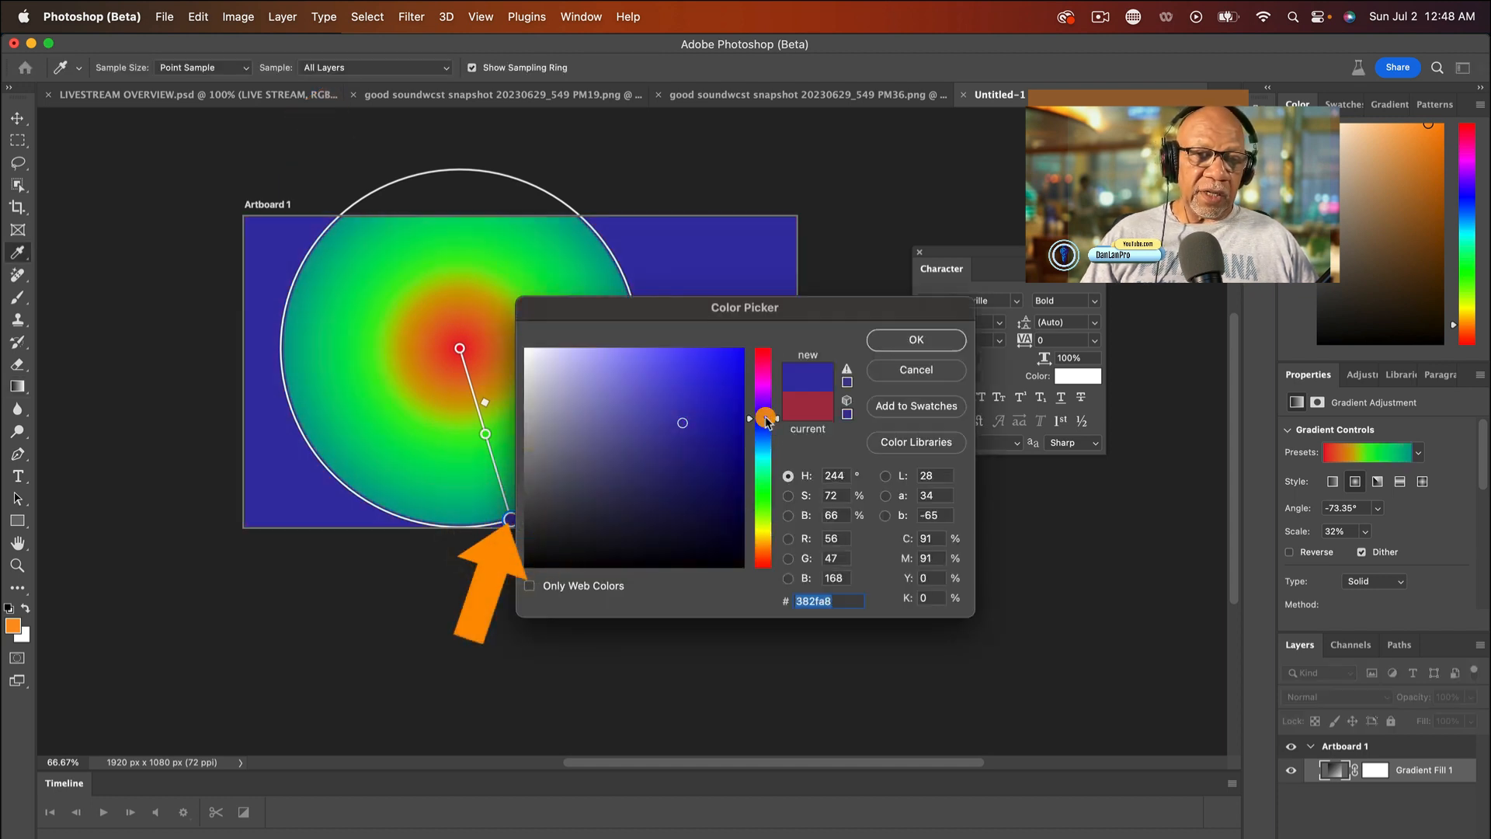
left_click(910, 346)
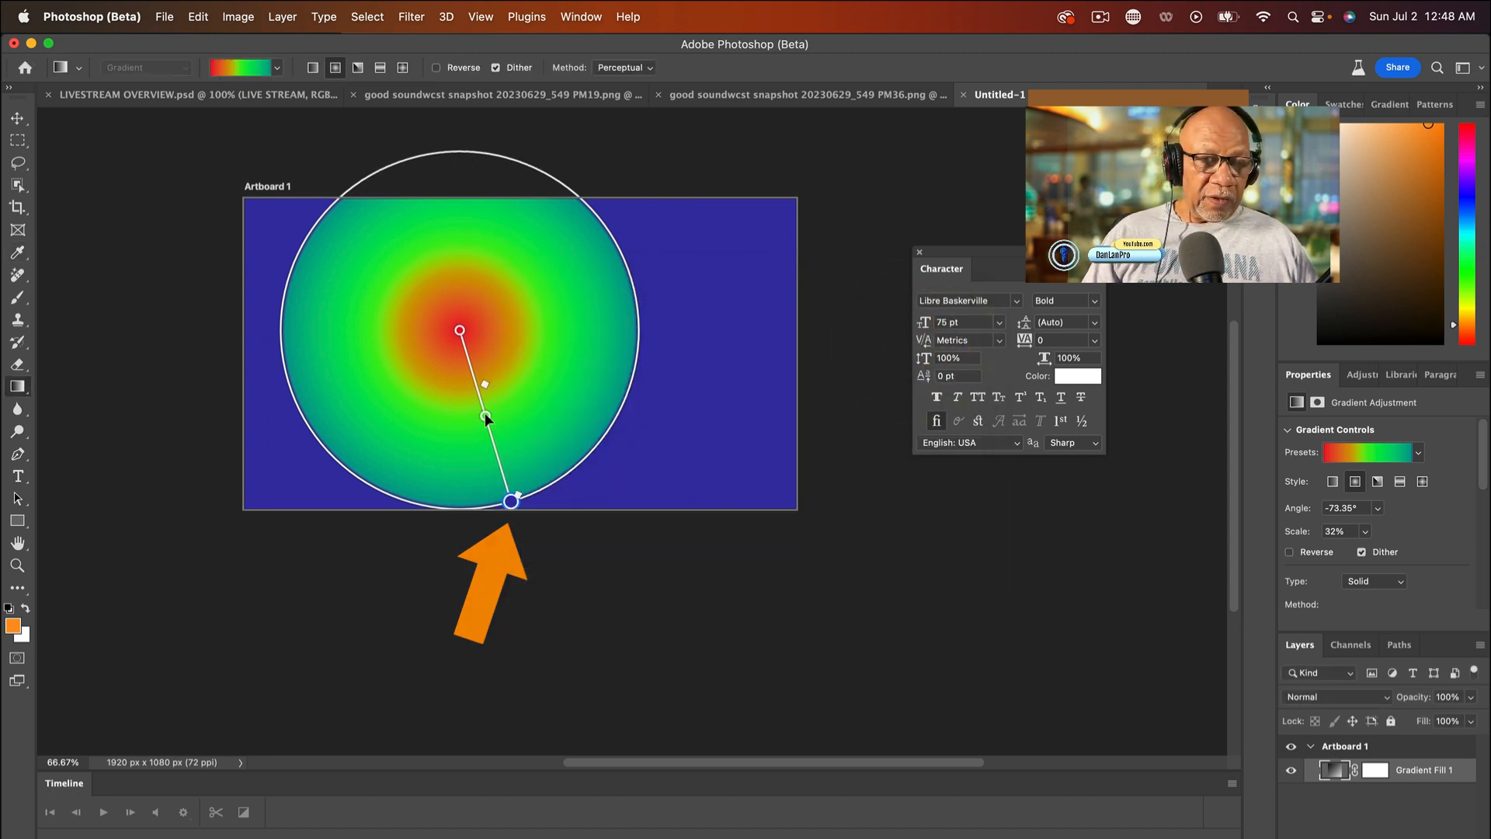
- Recolor the gradient's middle color stop to yellow efe81d using its on-canvas control
double_click(485, 416)
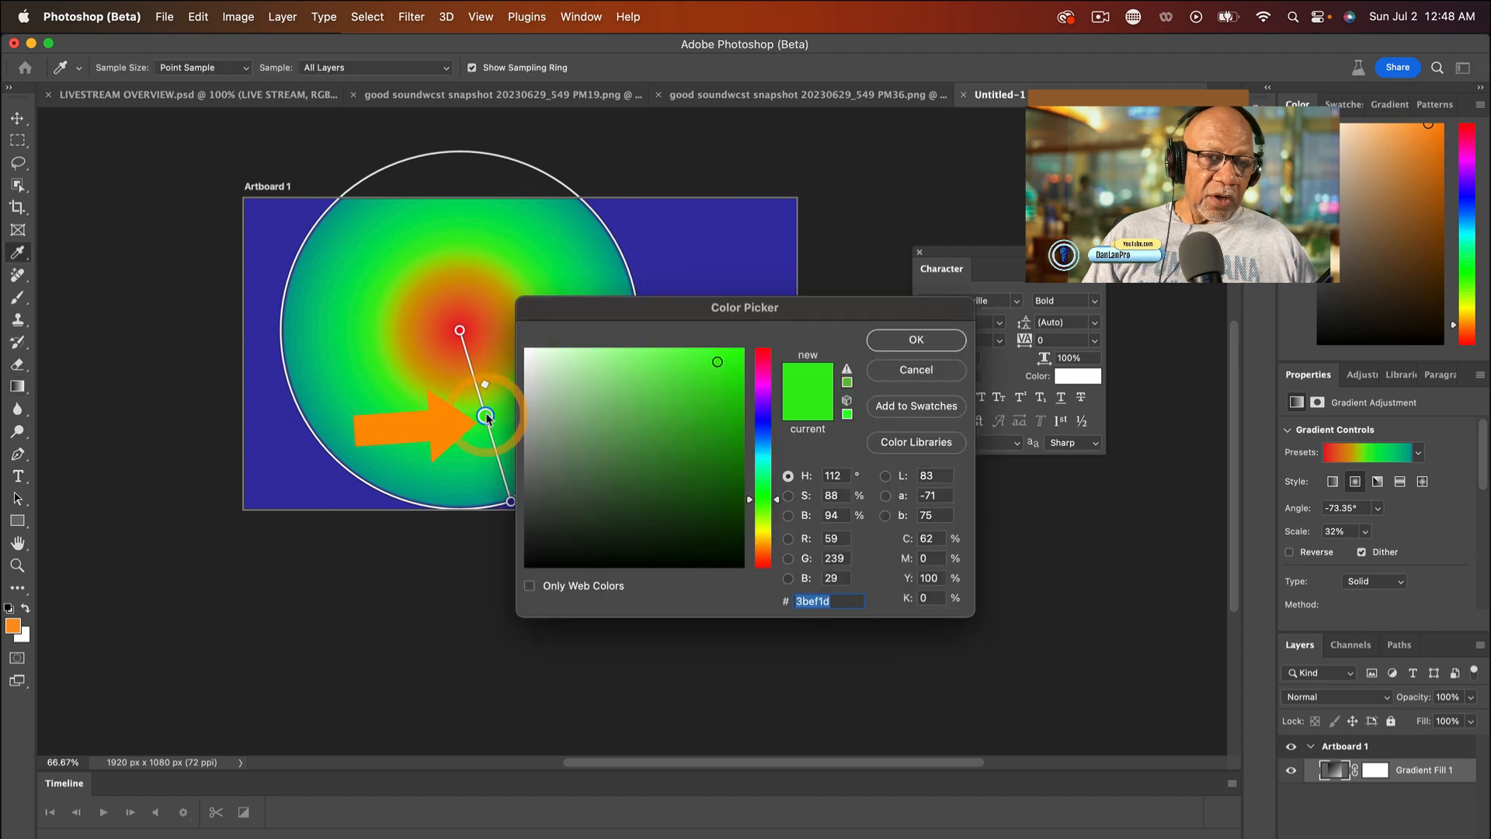
left_click(764, 534)
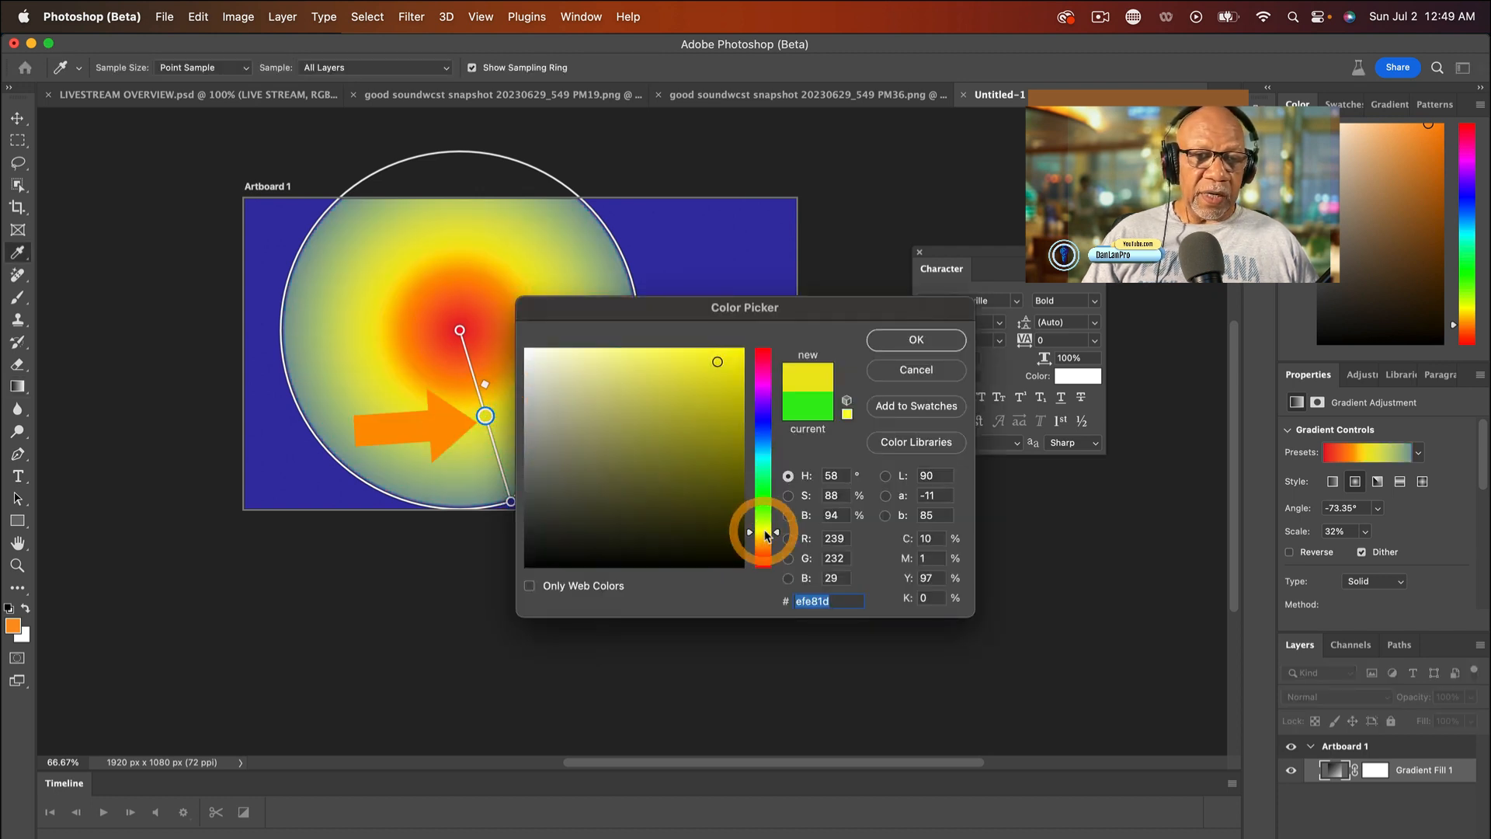
left_click(924, 339)
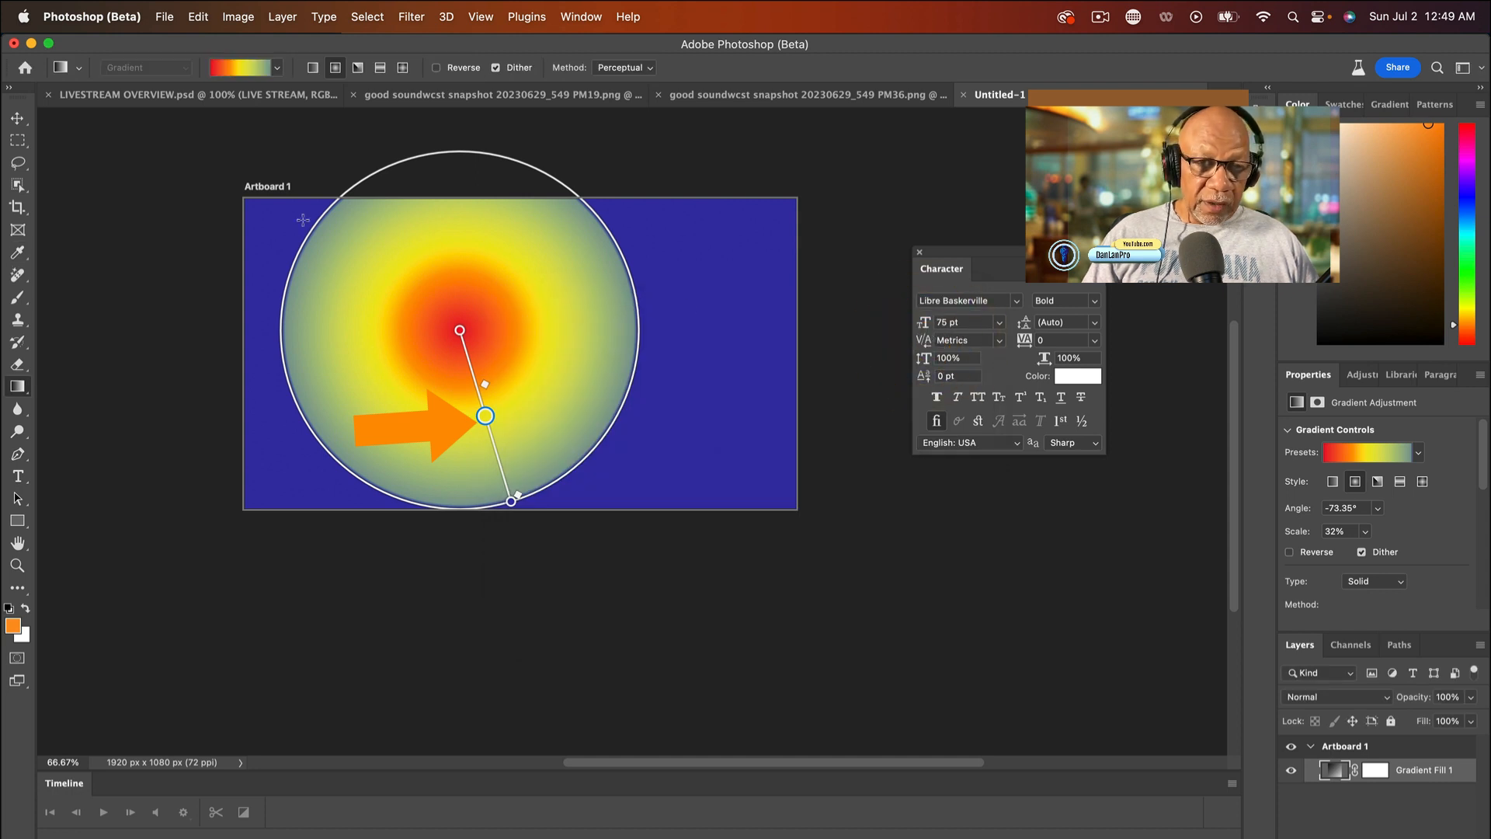
- Recolor the gradient's center color stop to cyan using its on-canvas control
double_click(460, 330)
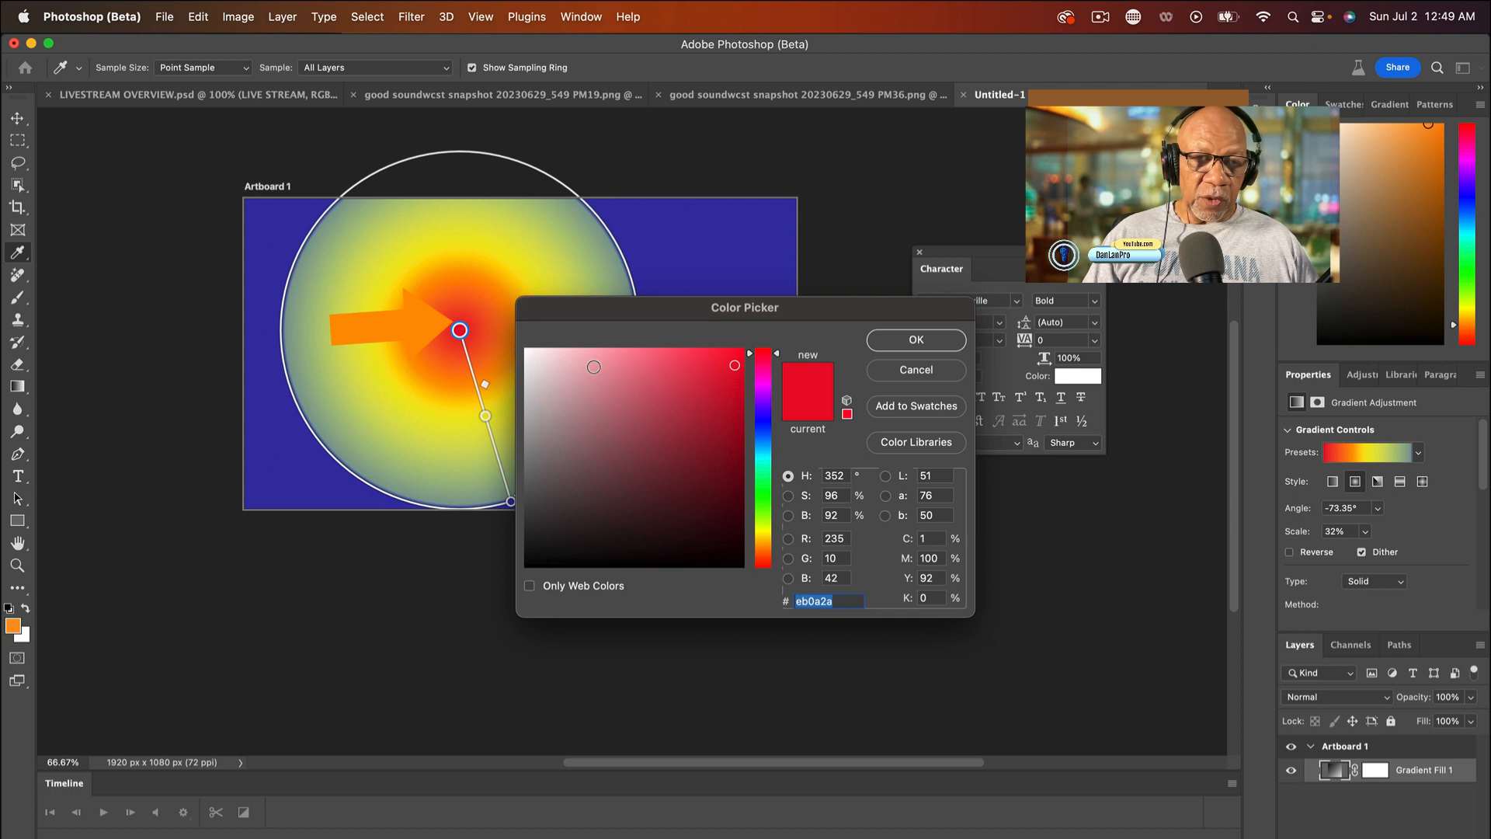
left_click(764, 459)
left_click(930, 344)
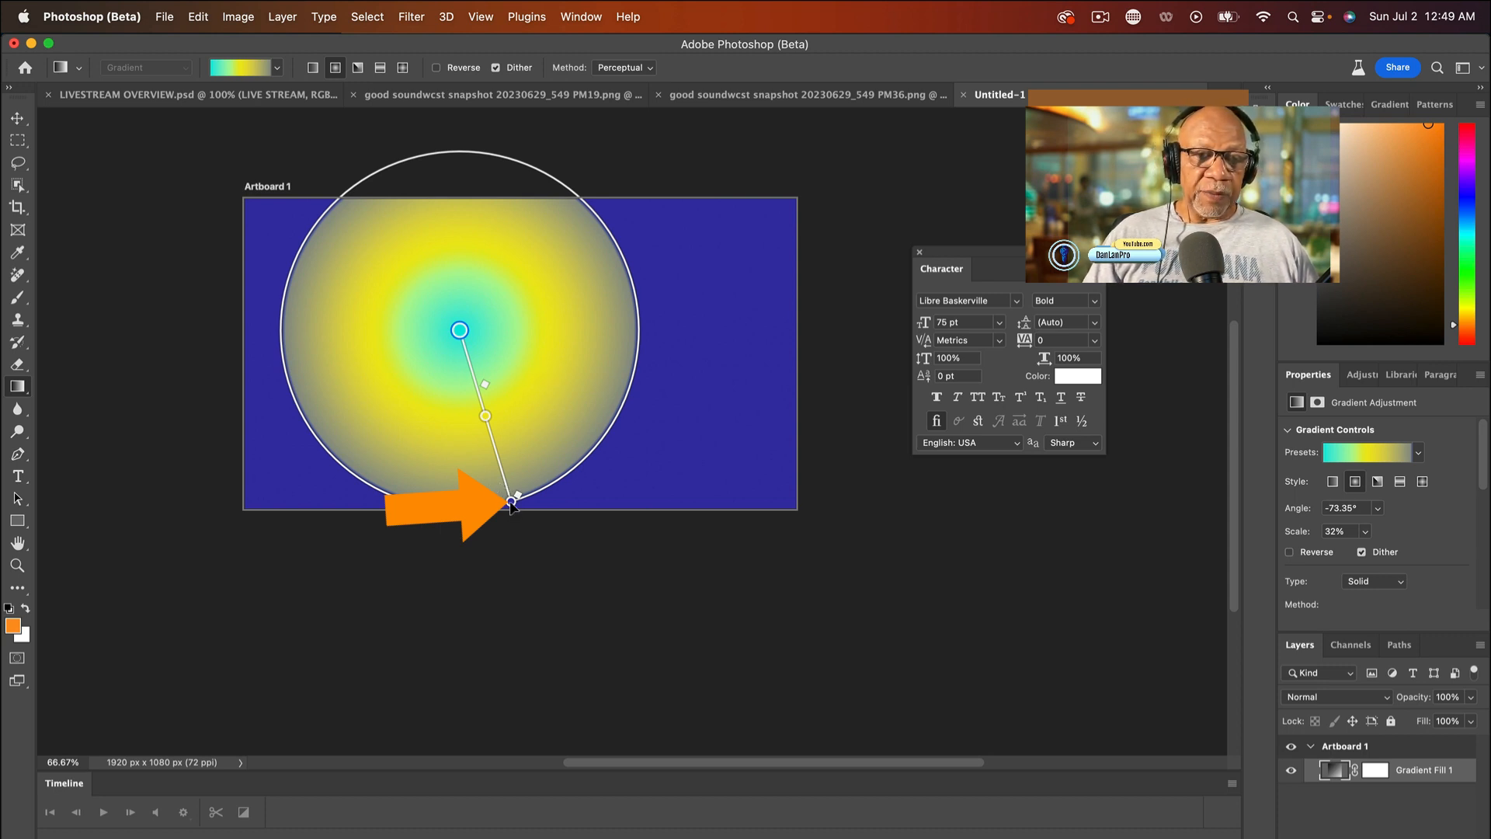
- Extend the radial gradient's outer end beyond the artboard's lower edge, to about -48° and 69% scale
left_click_drag(510, 503, 713, 611)
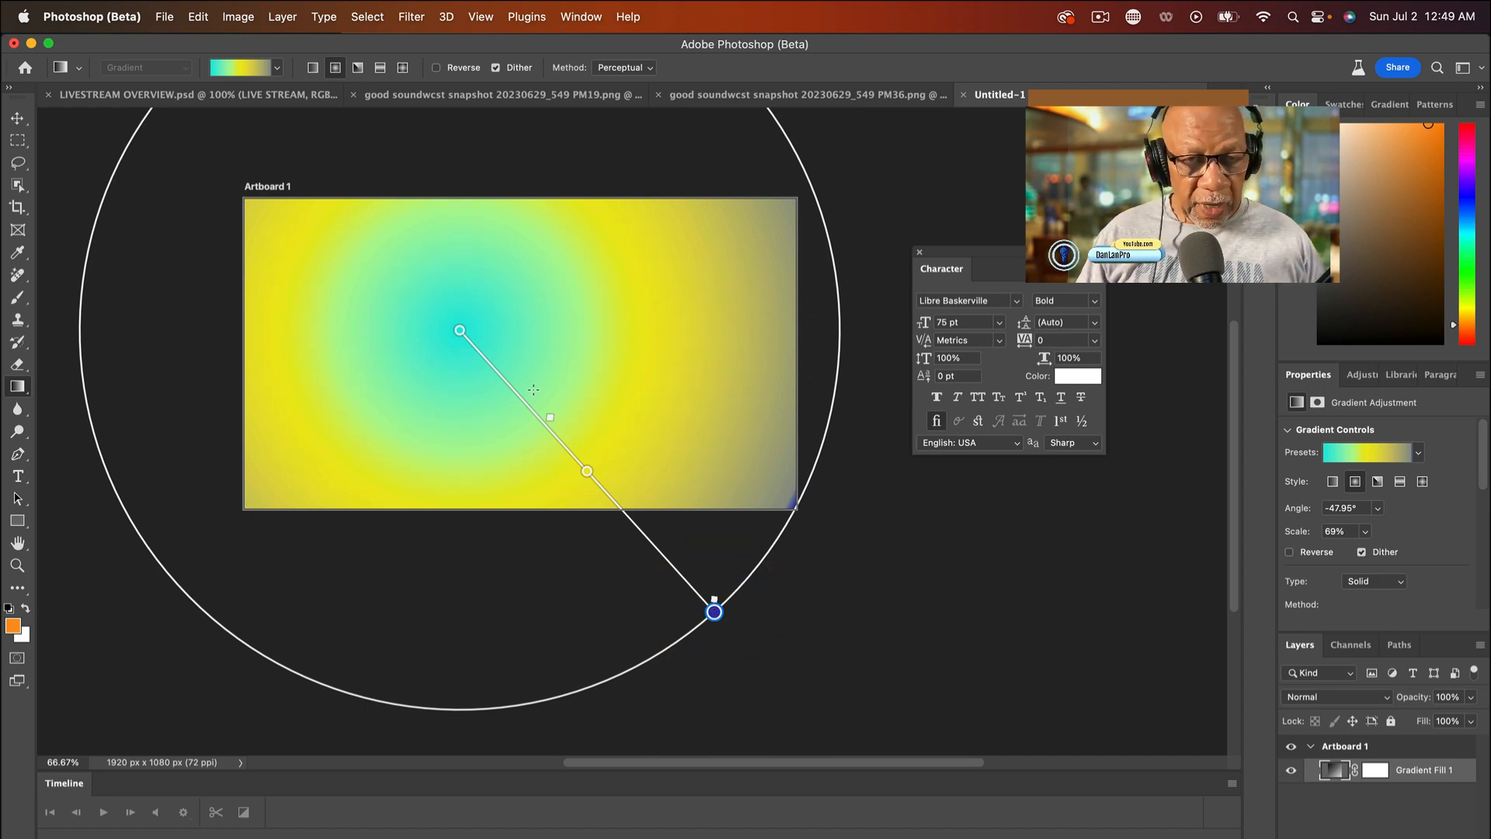
left_click(549, 417)
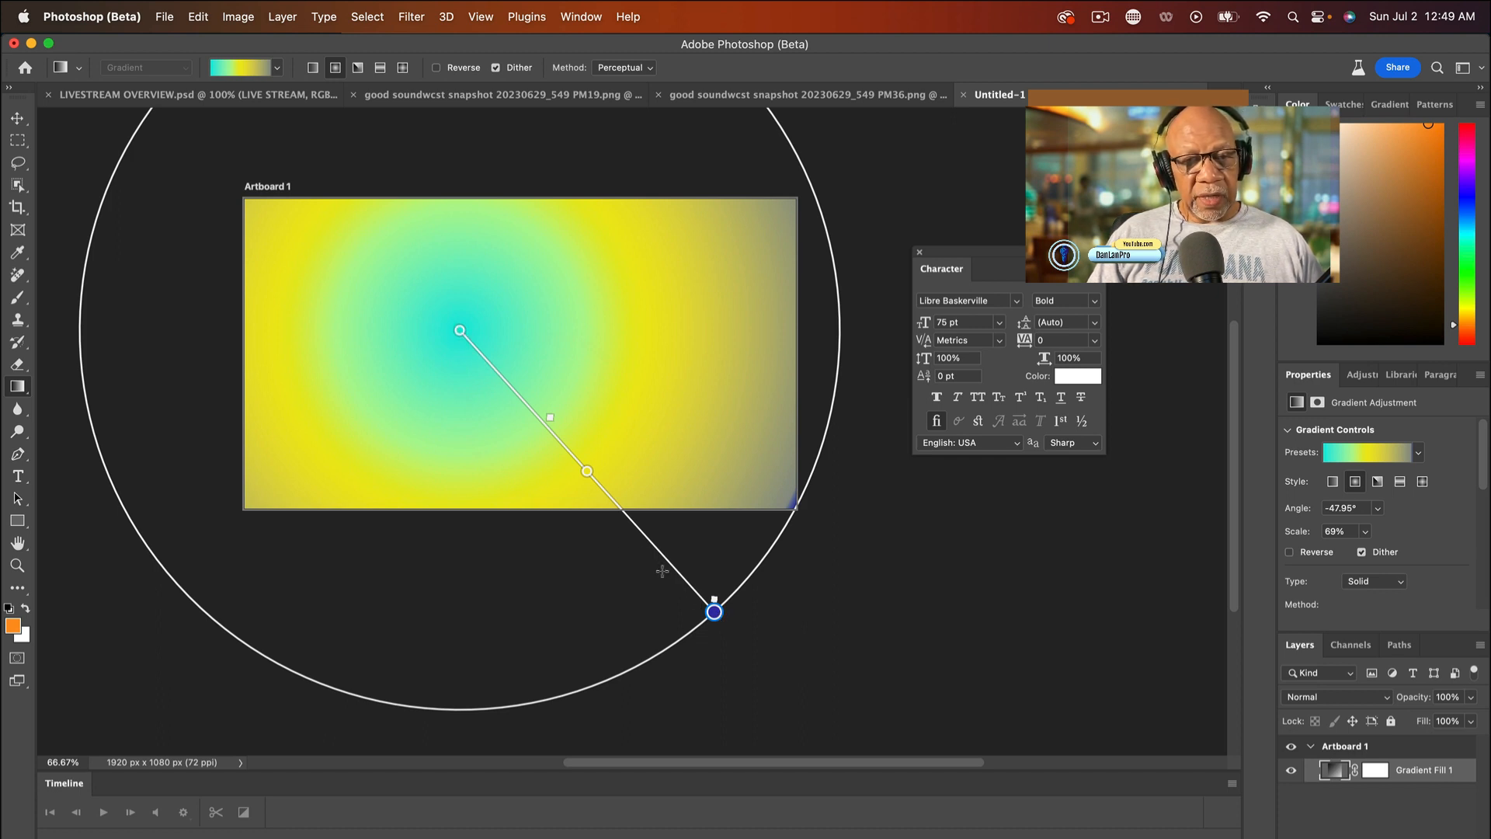
left_click(619, 503)
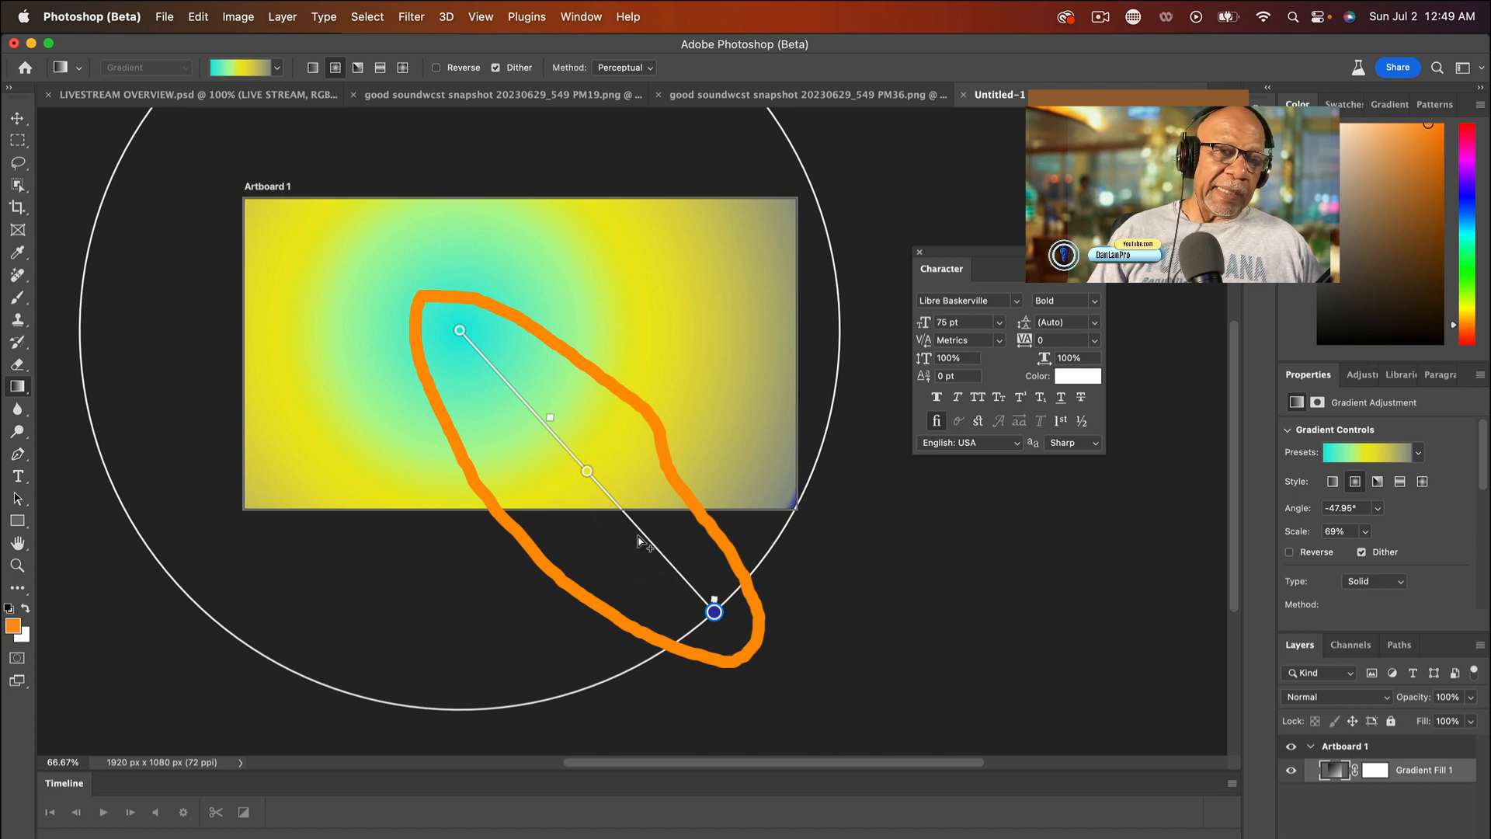
left_click(640, 531)
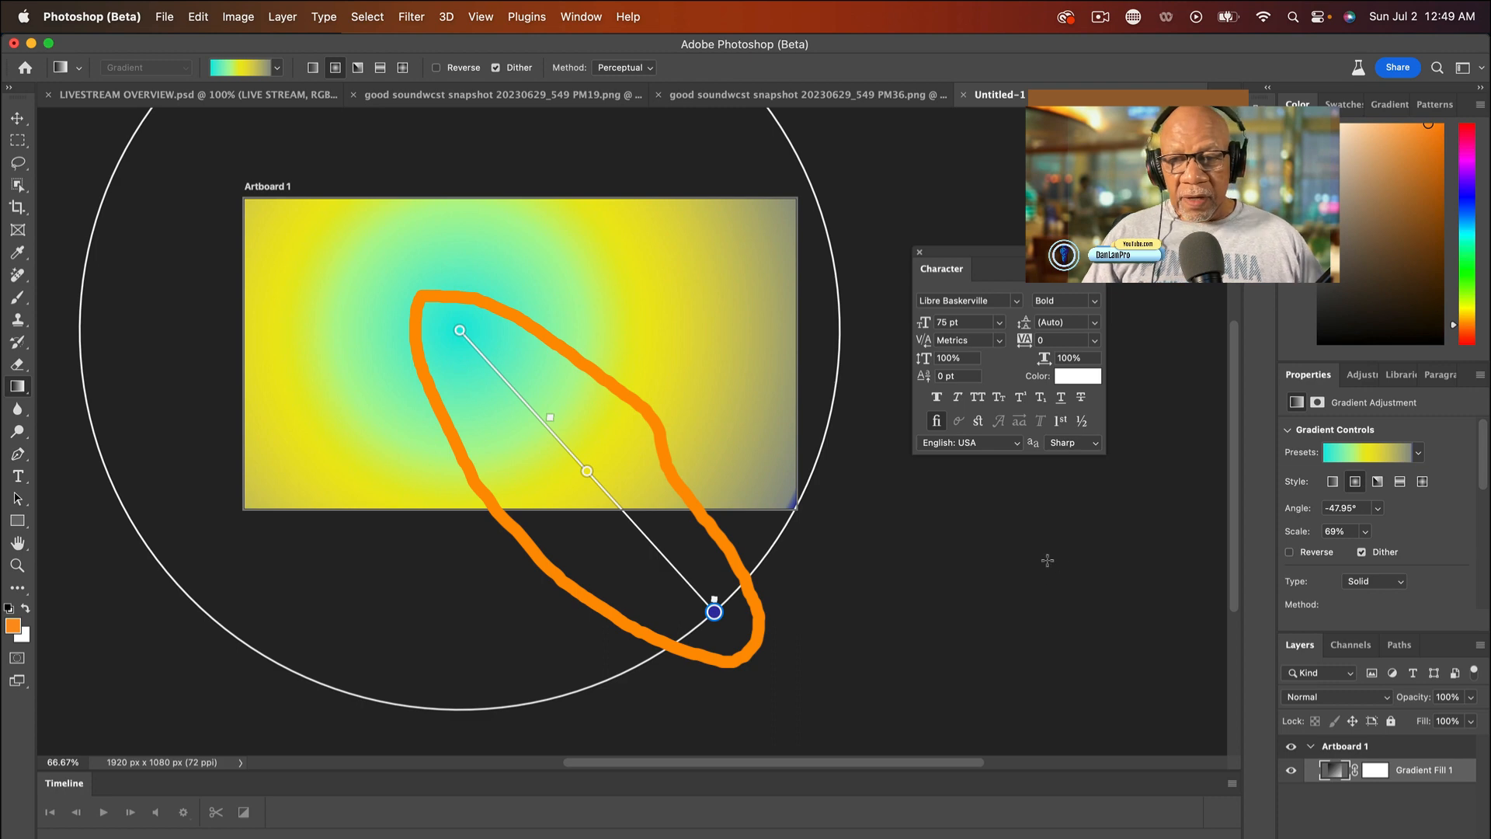
- Open the gradient fill layer in the Gradient Editor and add orange color stops at about 22% and 72%
double_click(1333, 771)
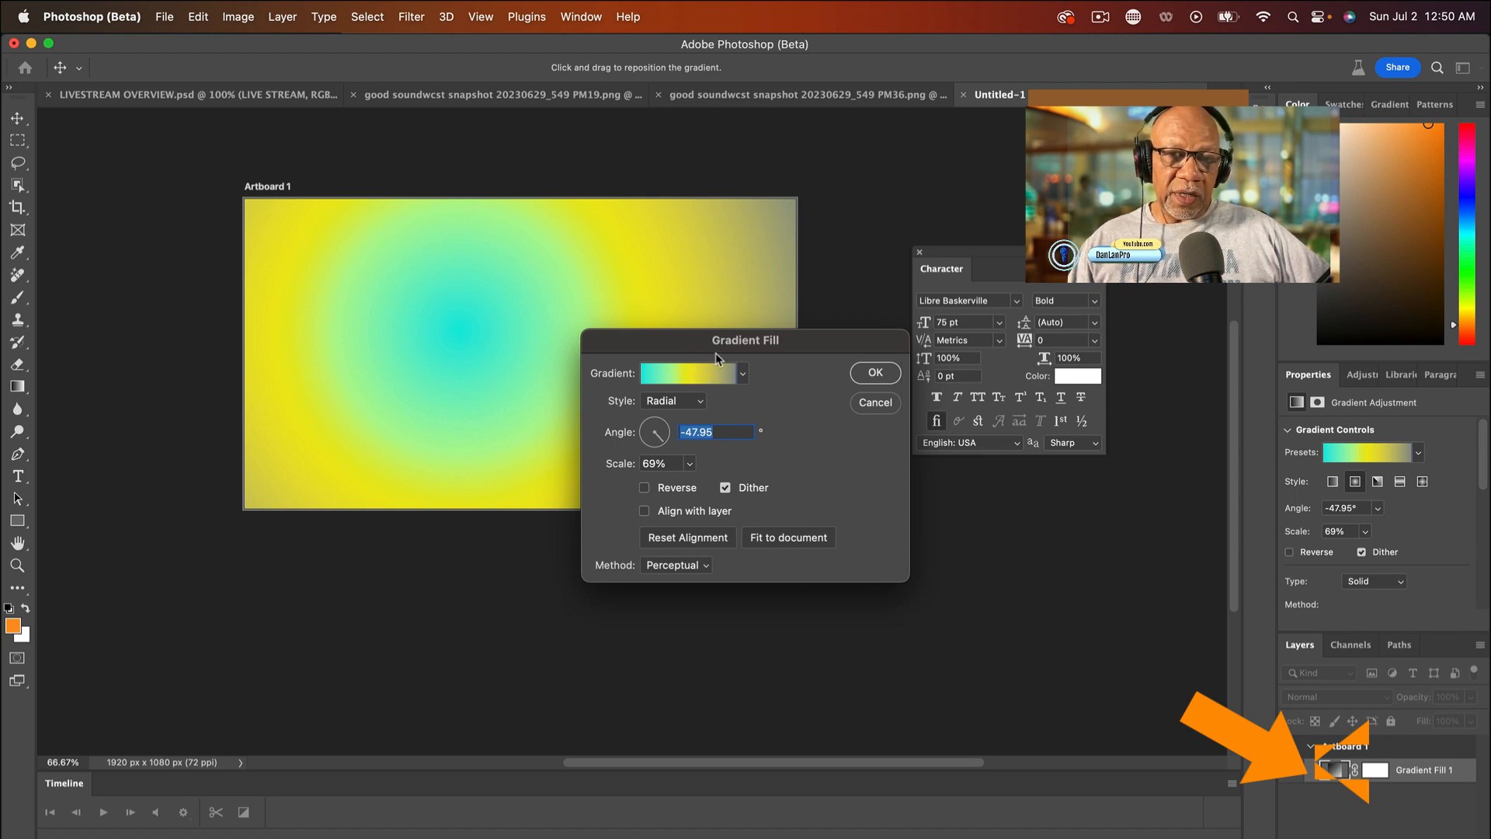
left_click(699, 373)
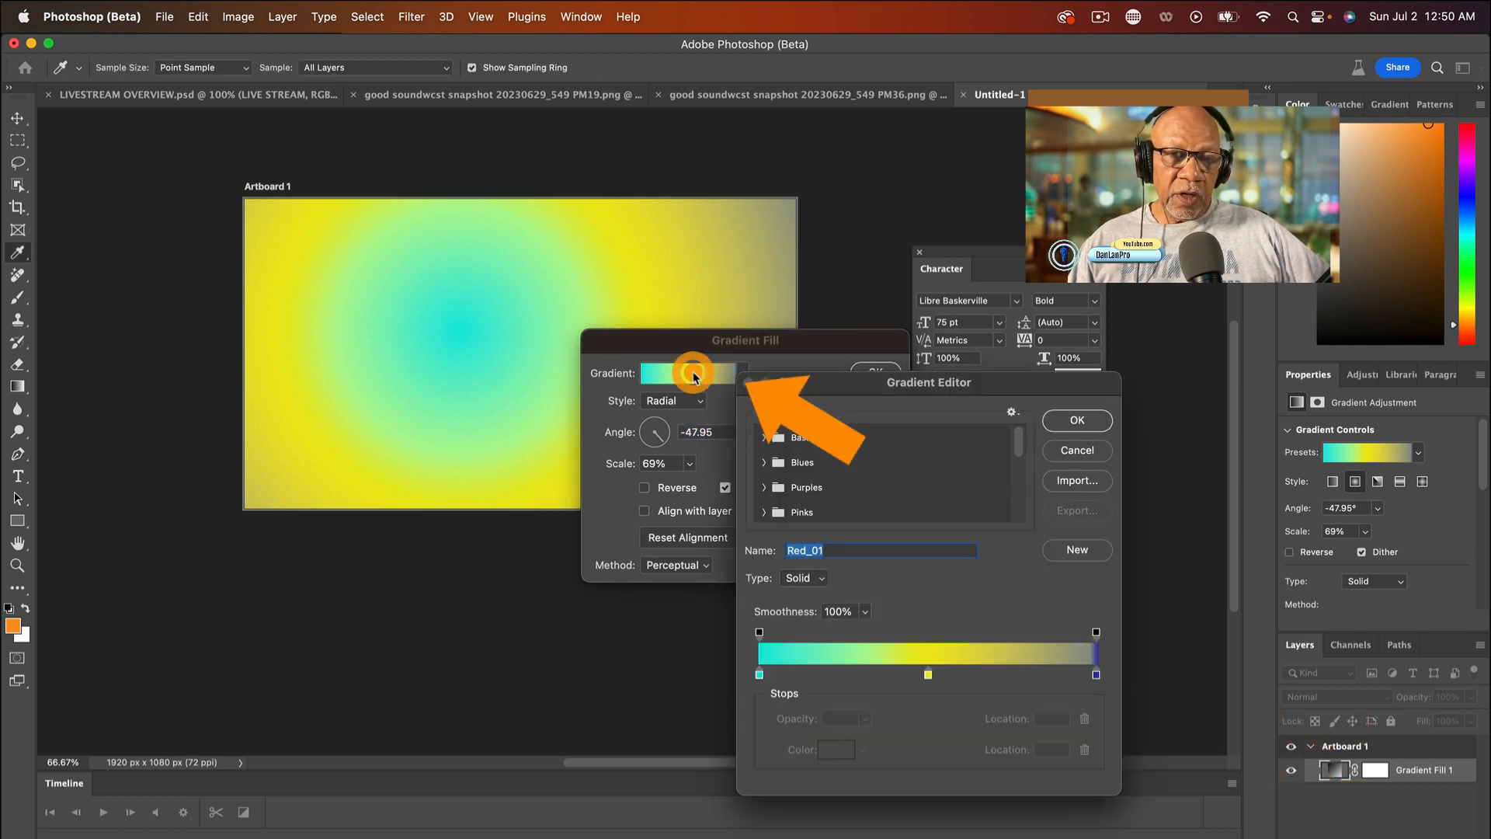
left_click(834, 673)
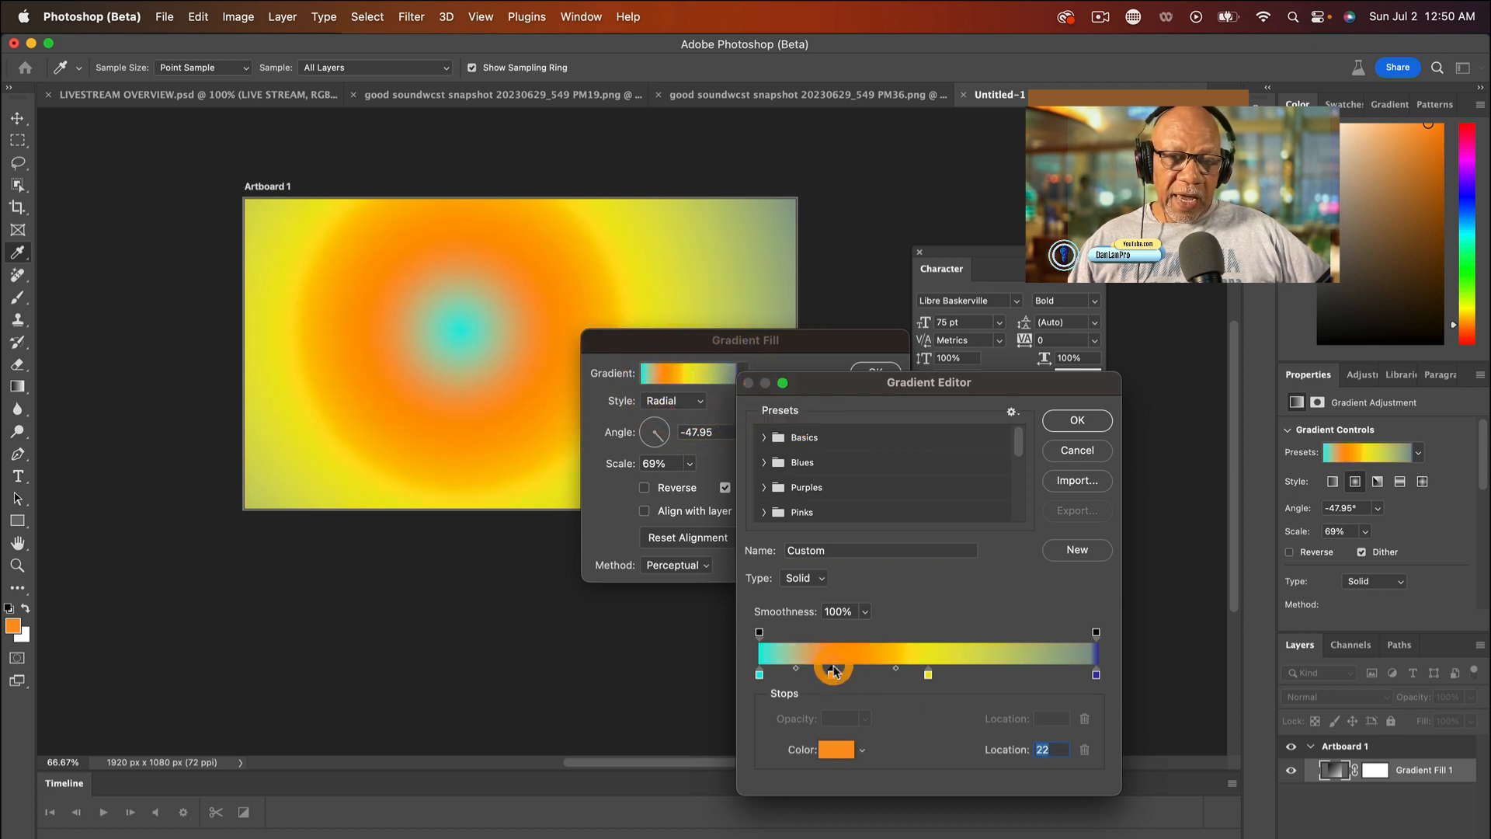
left_click(1004, 673)
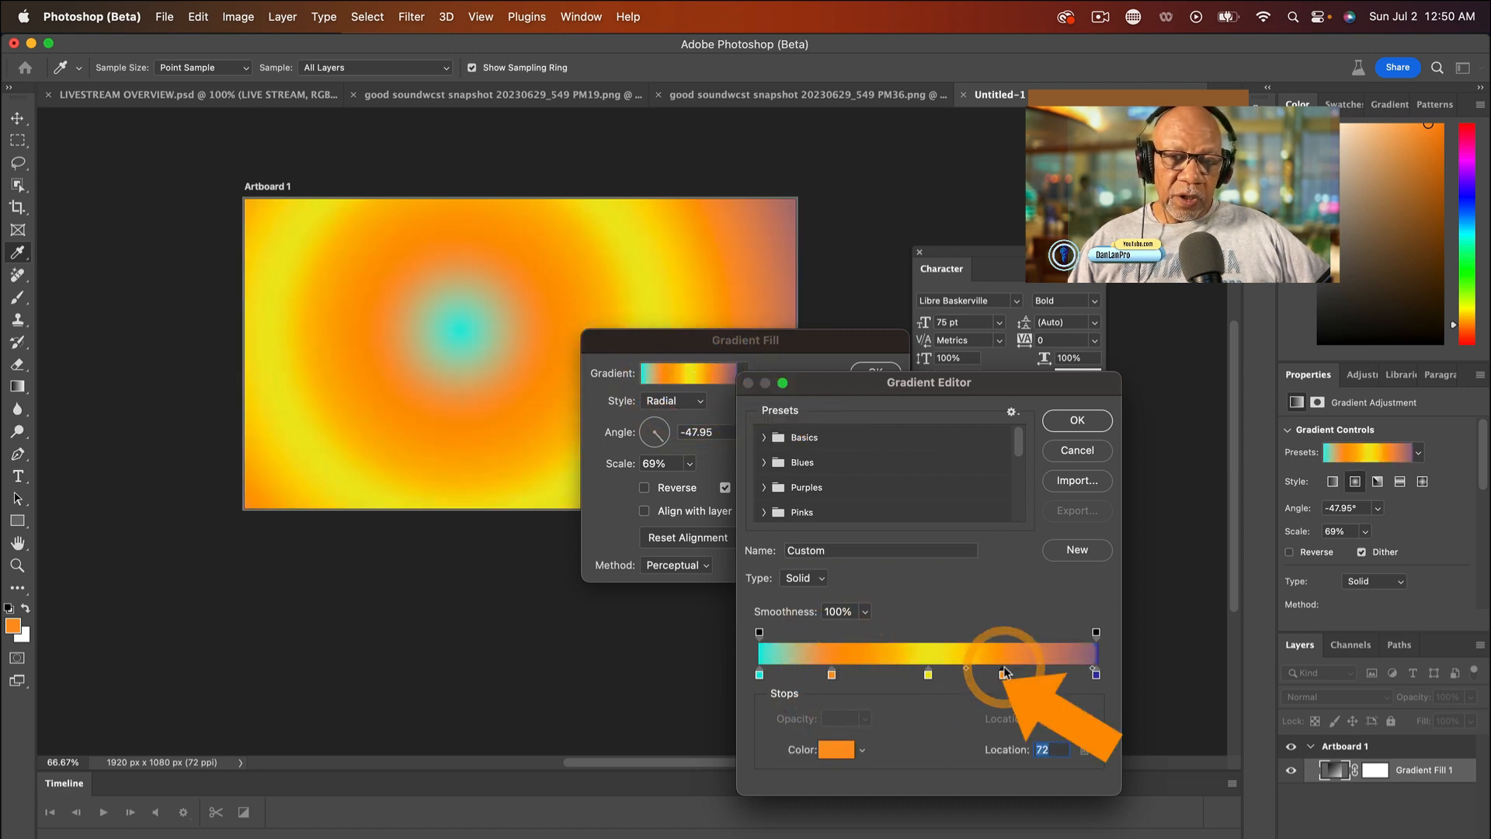
- Recolor the added stop between the cyan and yellow stops to pinkish red
left_click(831, 674)
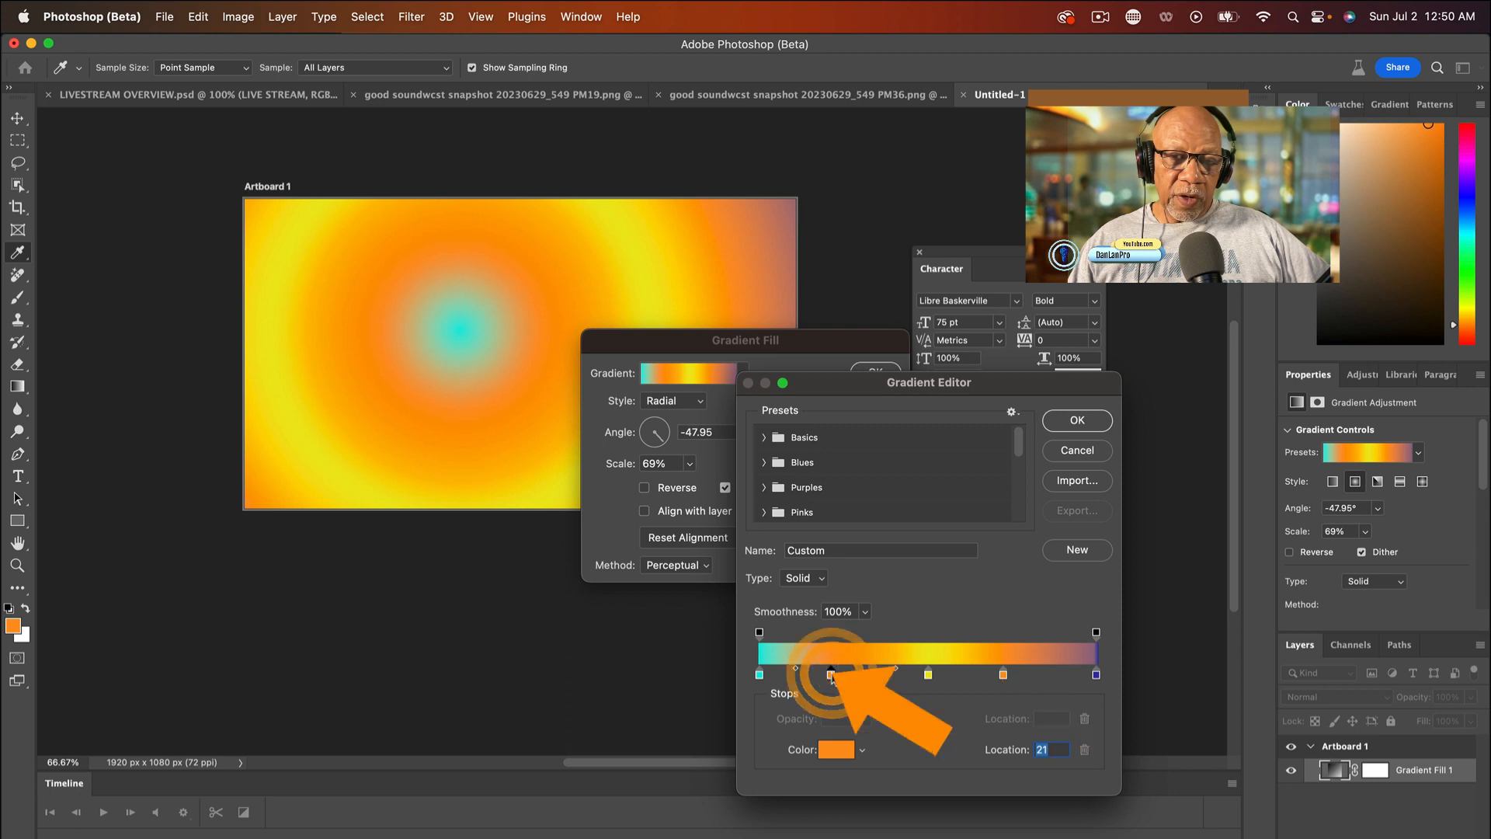
left_click(836, 749)
left_click_drag(775, 460, 766, 358)
left_click(916, 340)
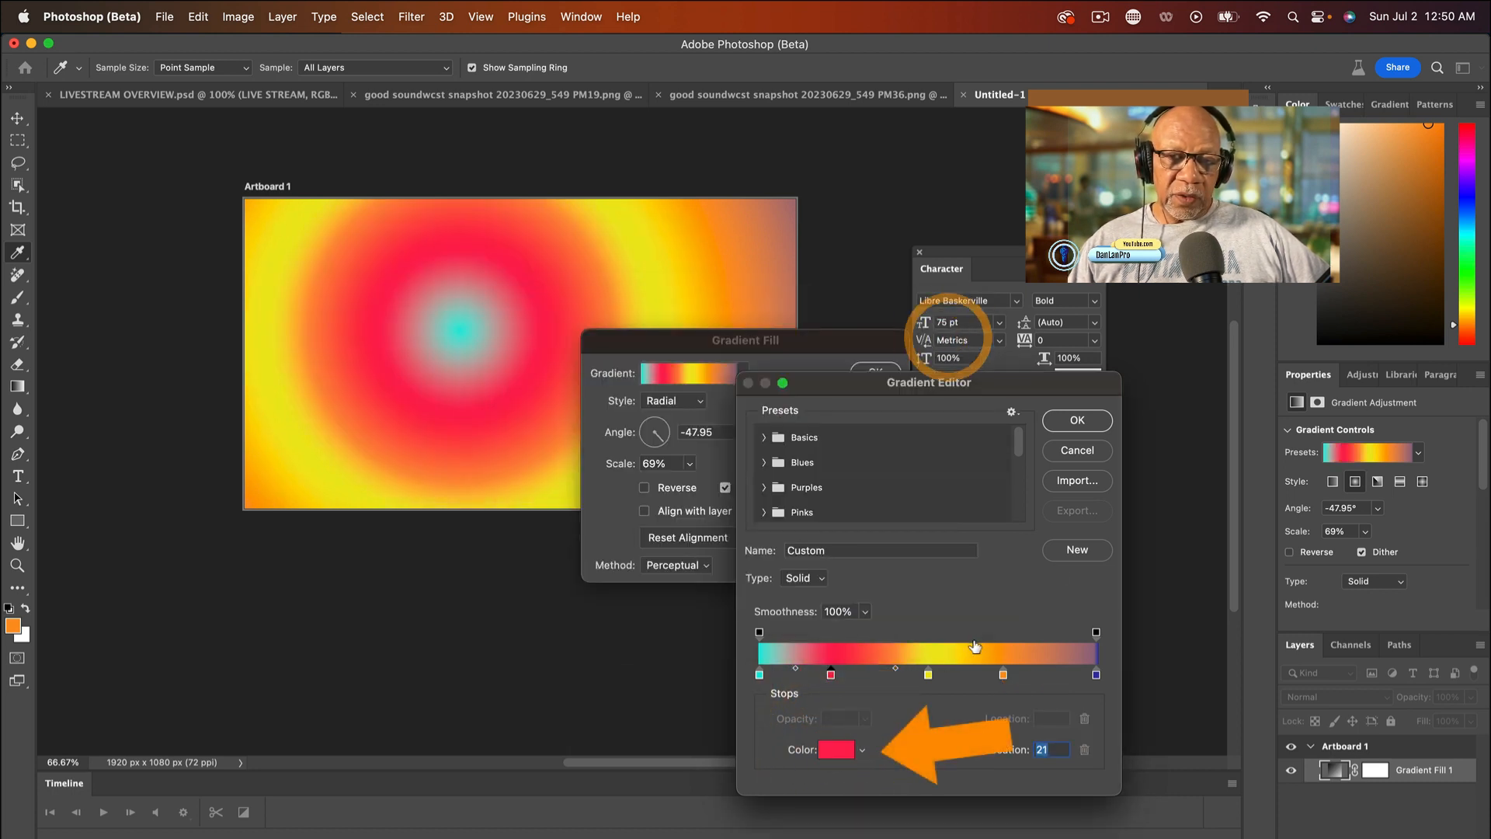
- Recolor the added stop between the yellow and blue stops to bright green 7eff1f
left_click(1004, 674)
double_click(1004, 674)
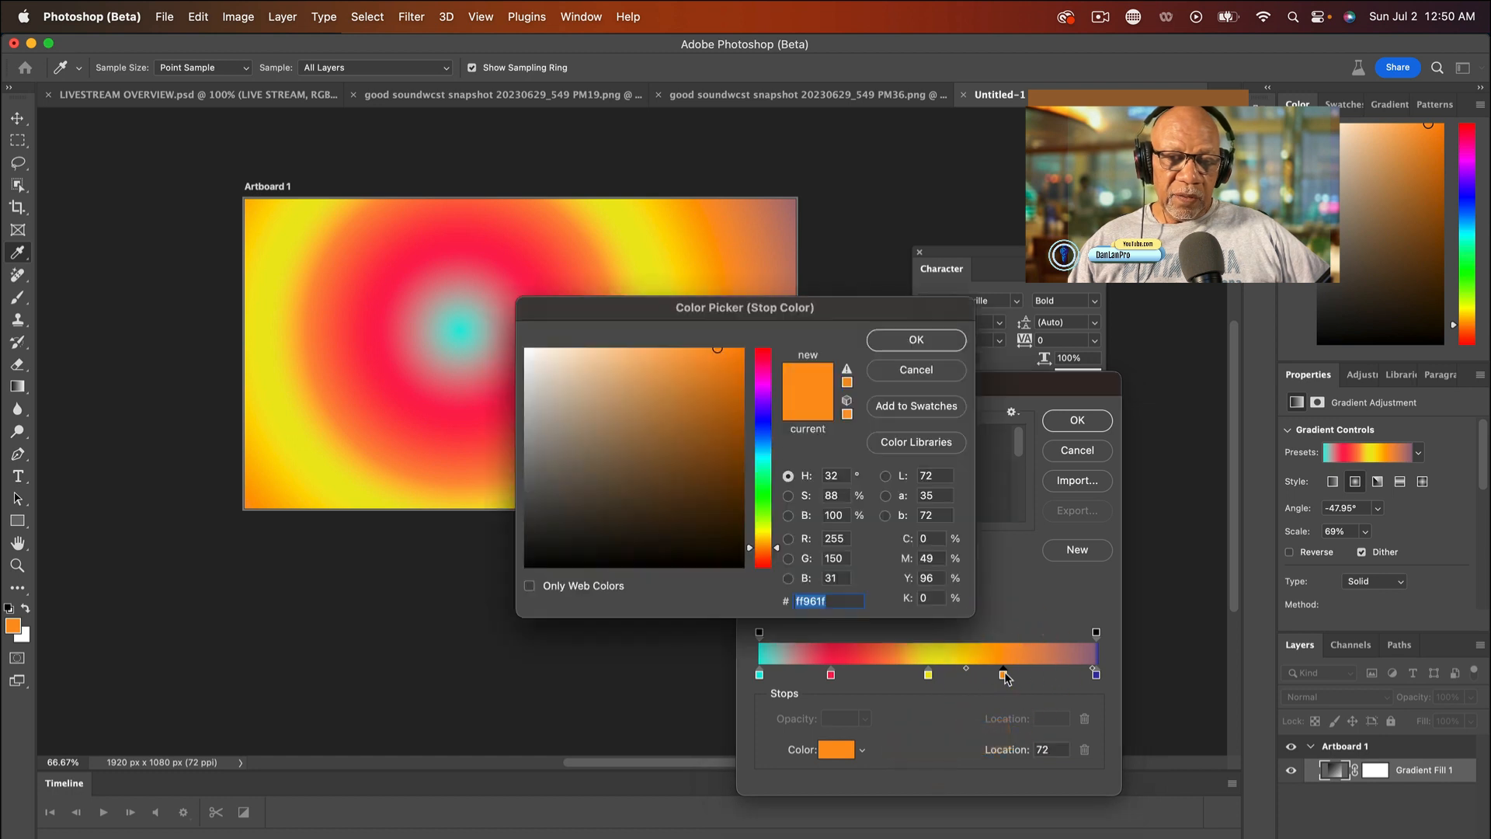
left_click(769, 512)
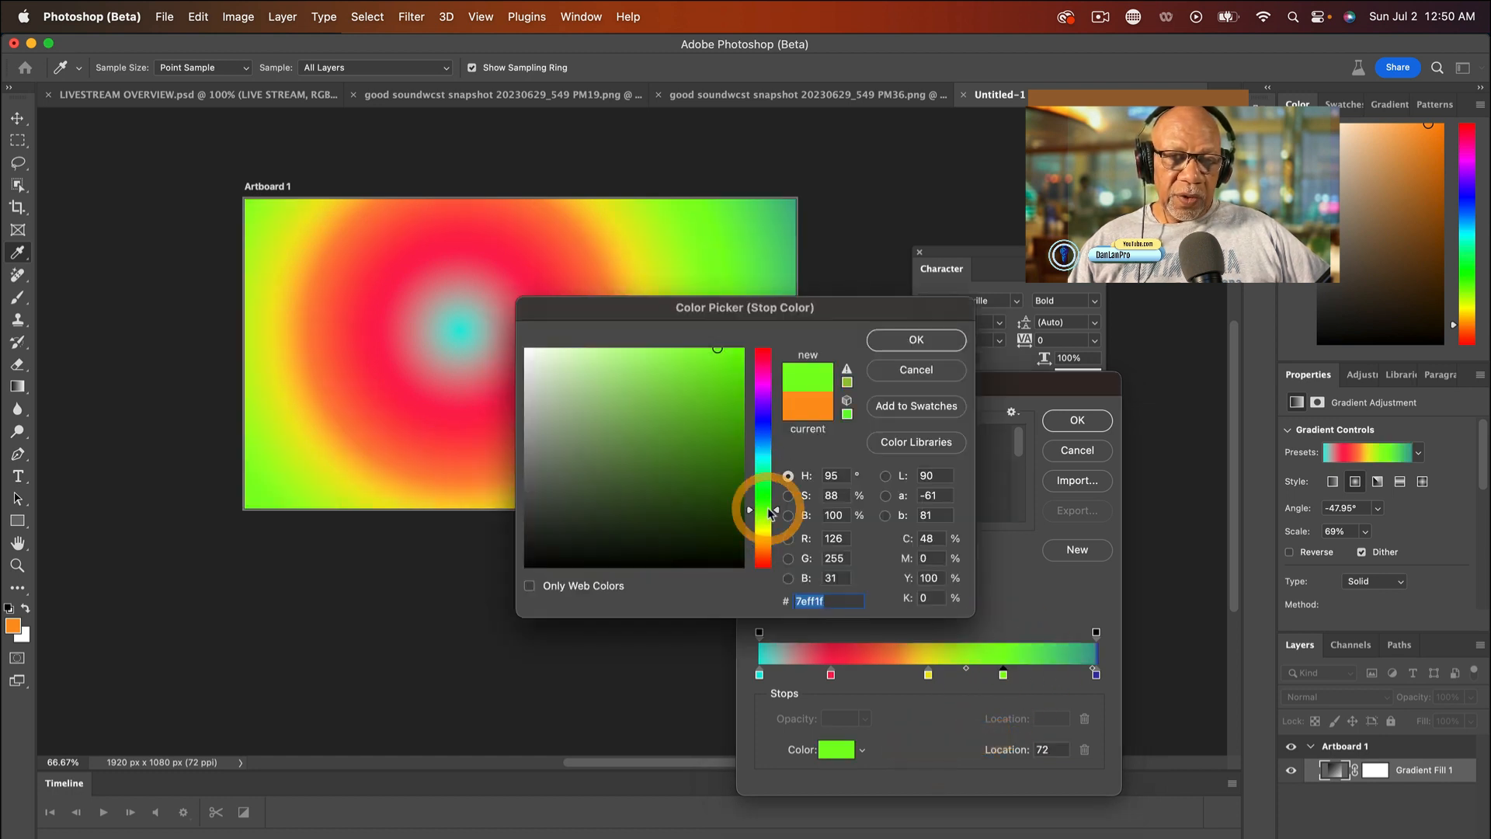
left_click(928, 340)
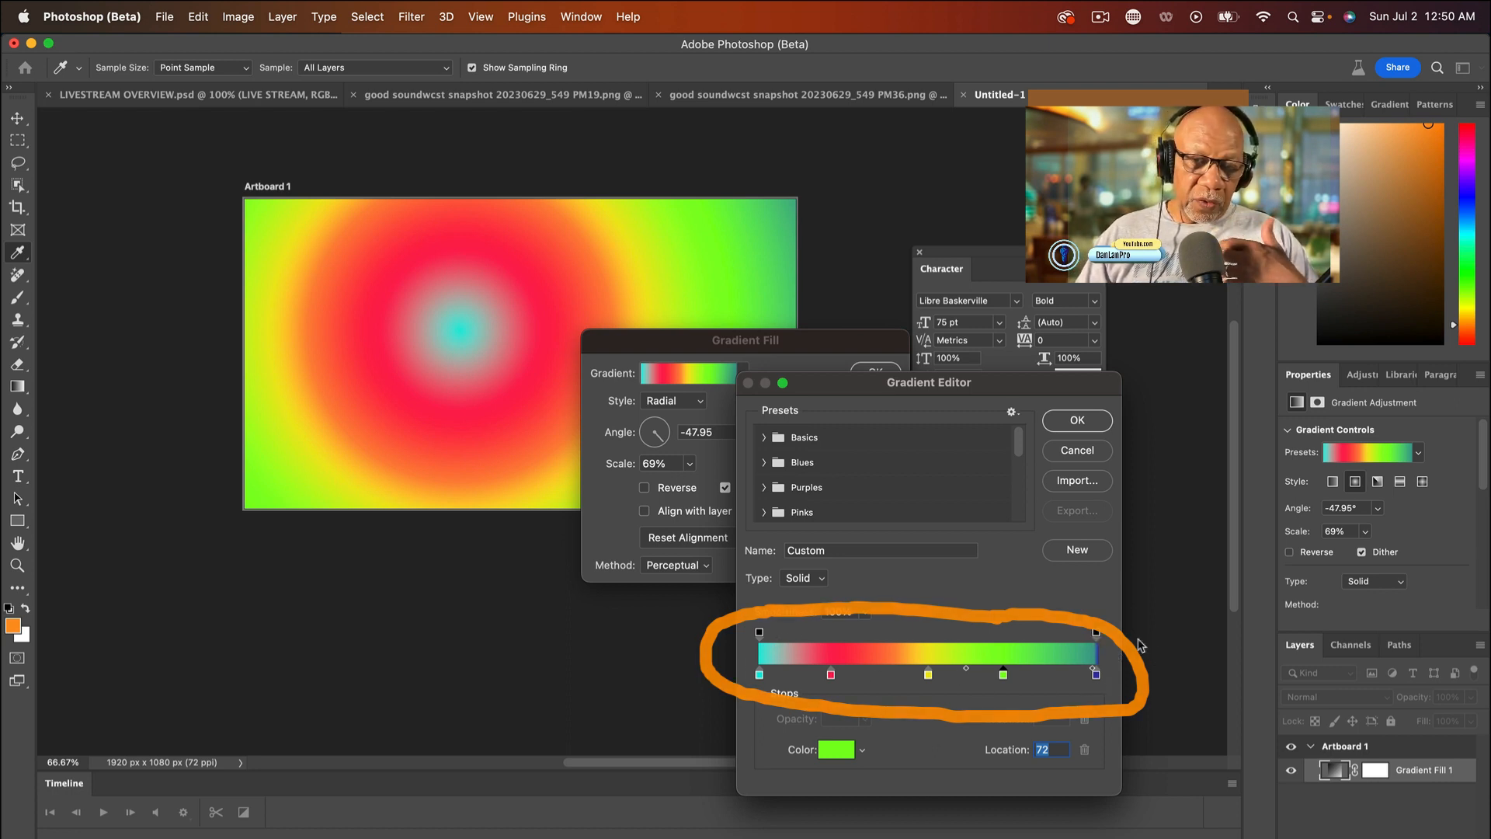
- Try 1% opacity on the opacity stop at location 100, and return it to 100%
left_click(1095, 633)
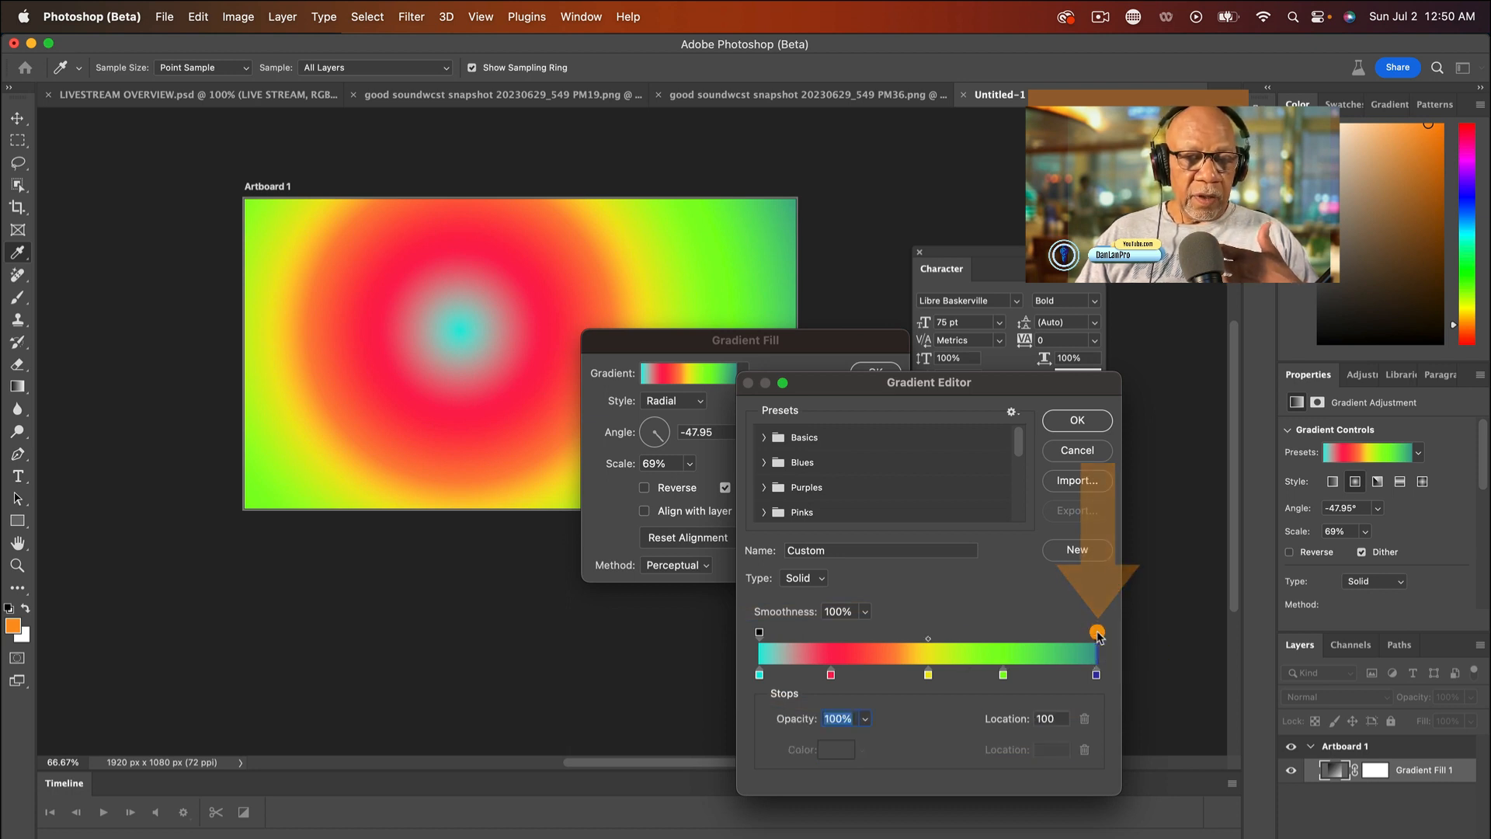
left_click(865, 718)
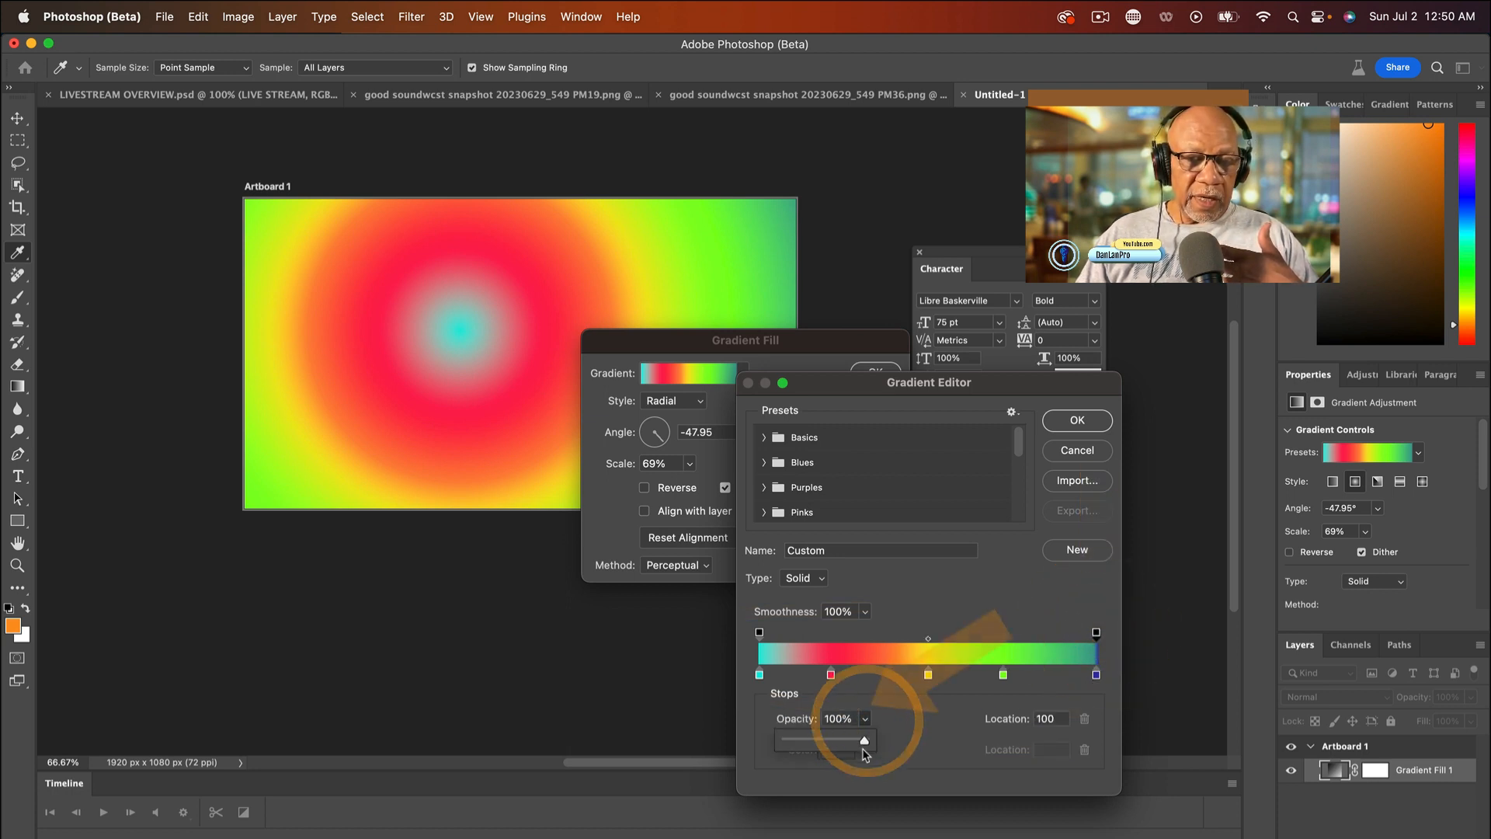
left_click_drag(866, 739, 753, 751)
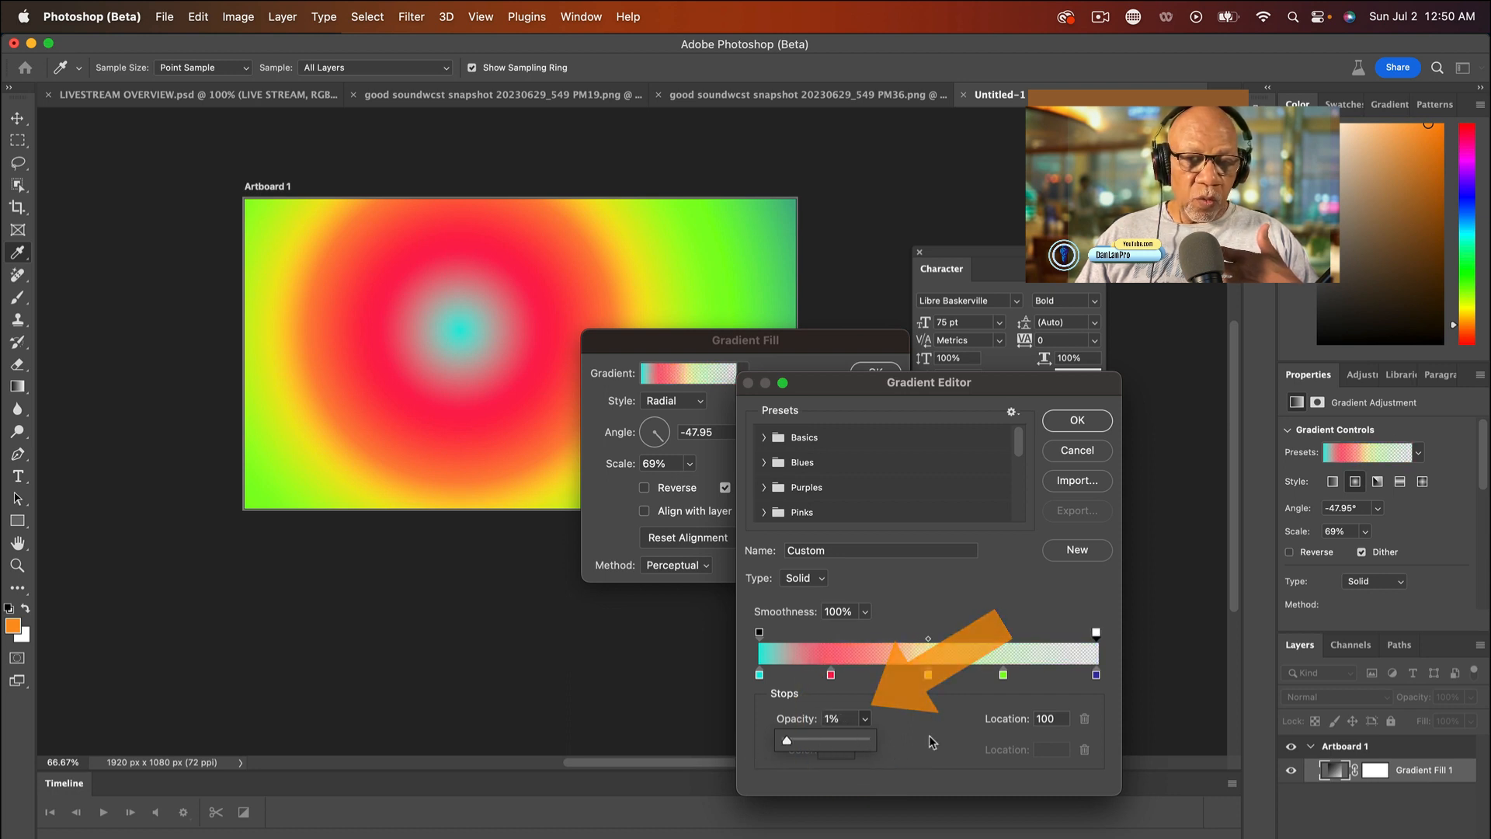
left_click_drag(929, 736, 1049, 739)
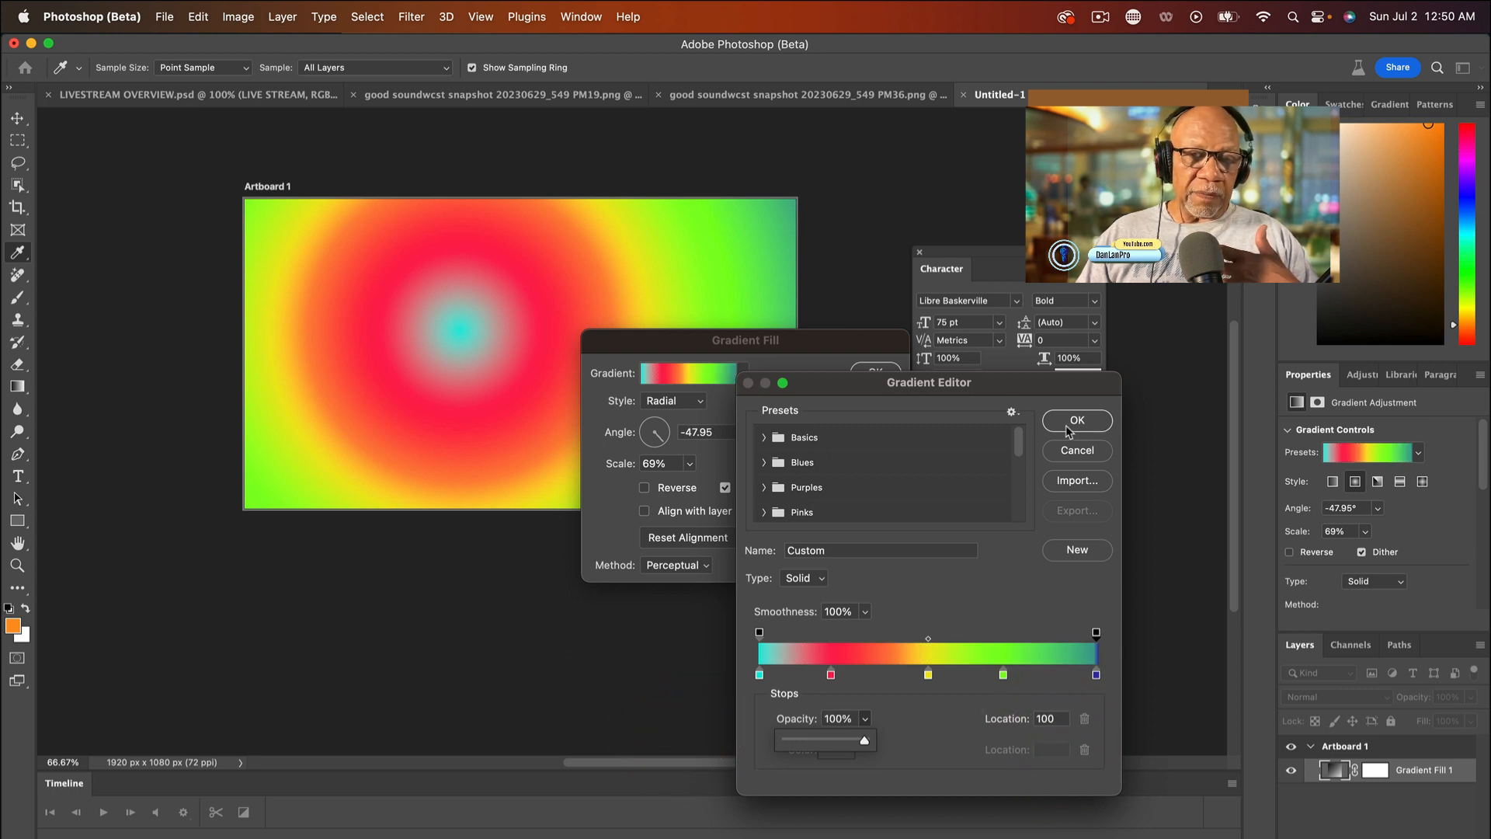
- Apply the edited gradient to the fill layer and select its outermost blue color stop on the canvas
left_click(1071, 423)
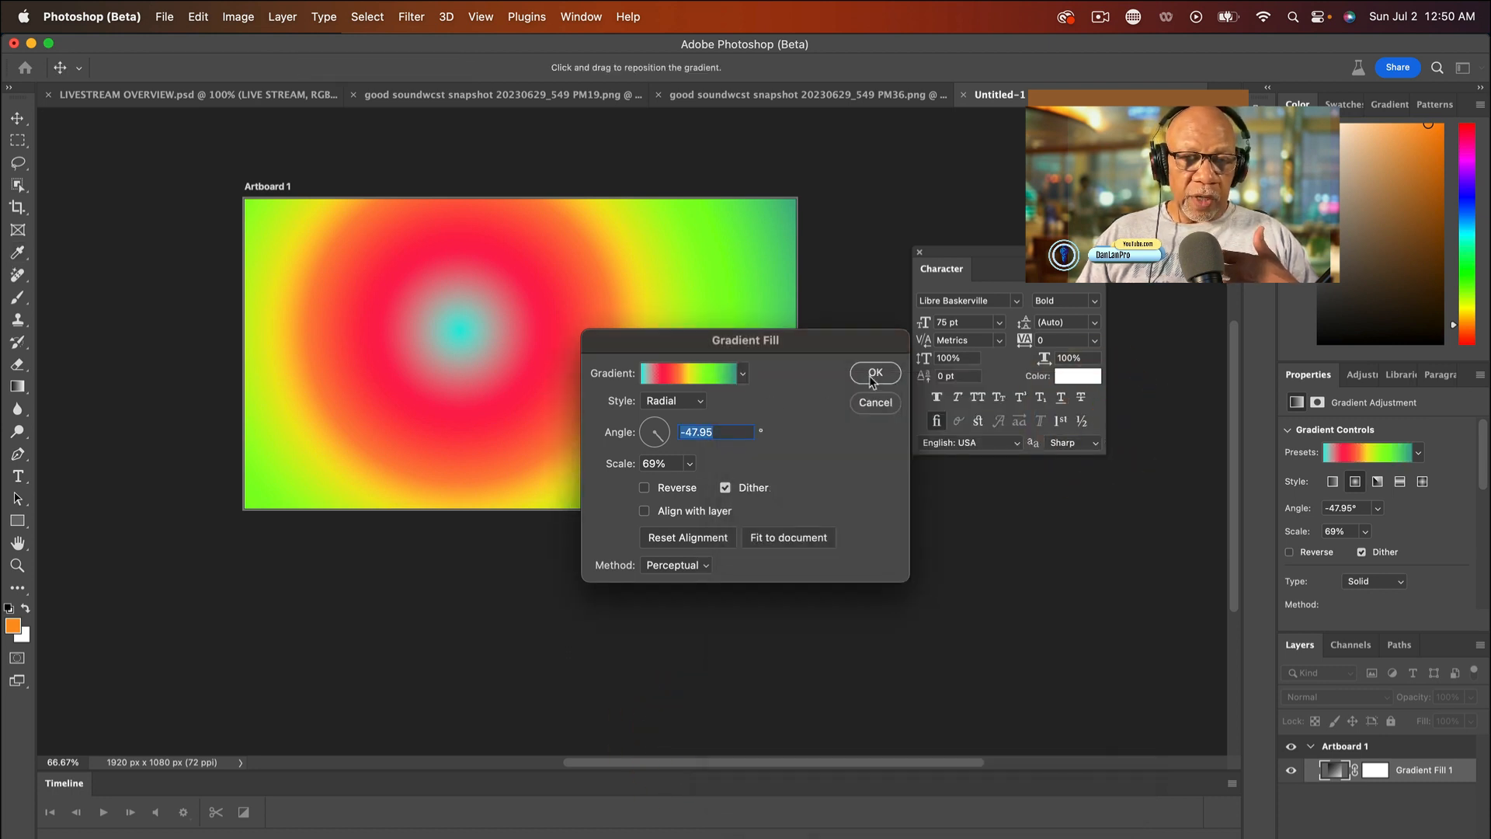
left_click(873, 375)
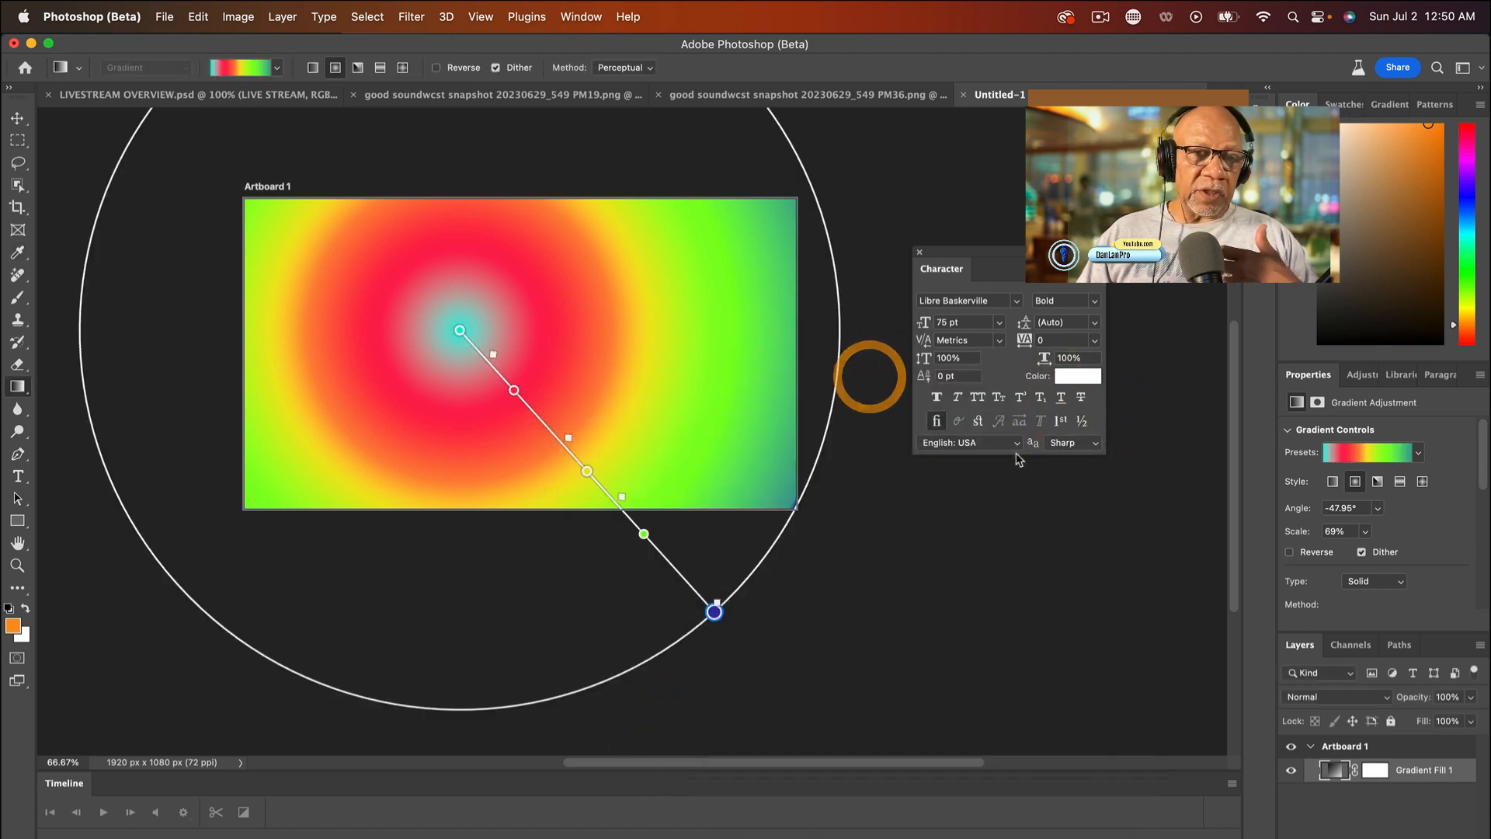
left_click(715, 614)
- Shift the on-canvas midpoints so the red-to-yellow one sits closer to red and the yellow-to-green one sits close to yellow
scroll(715, 614, "down", 1)
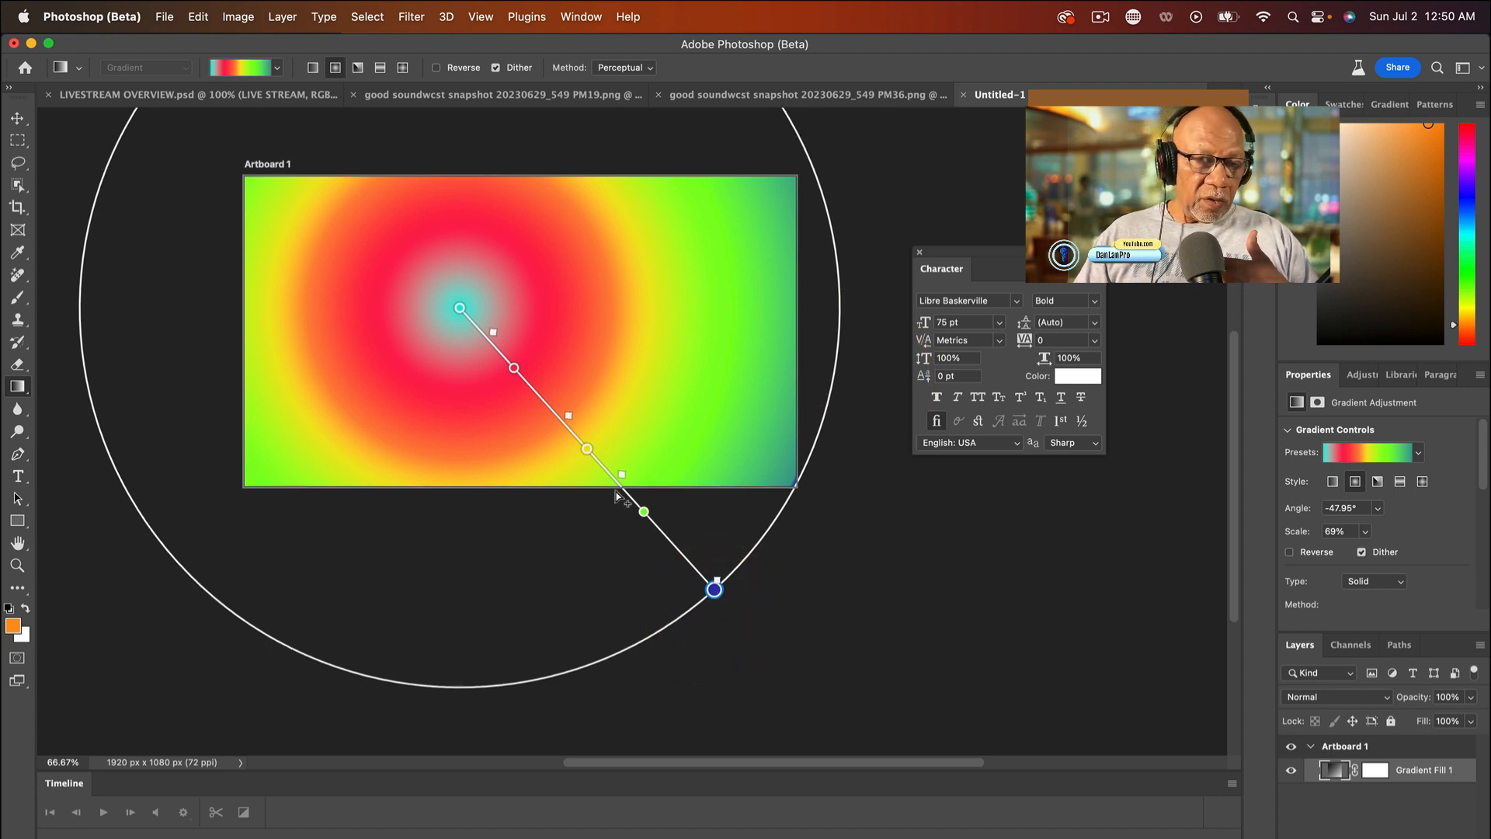
mouse_move(622, 479)
left_mouse_down()
mouse_move(646, 505)
mouse_move(566, 441)
mouse_move(610, 479)
left_mouse_up()
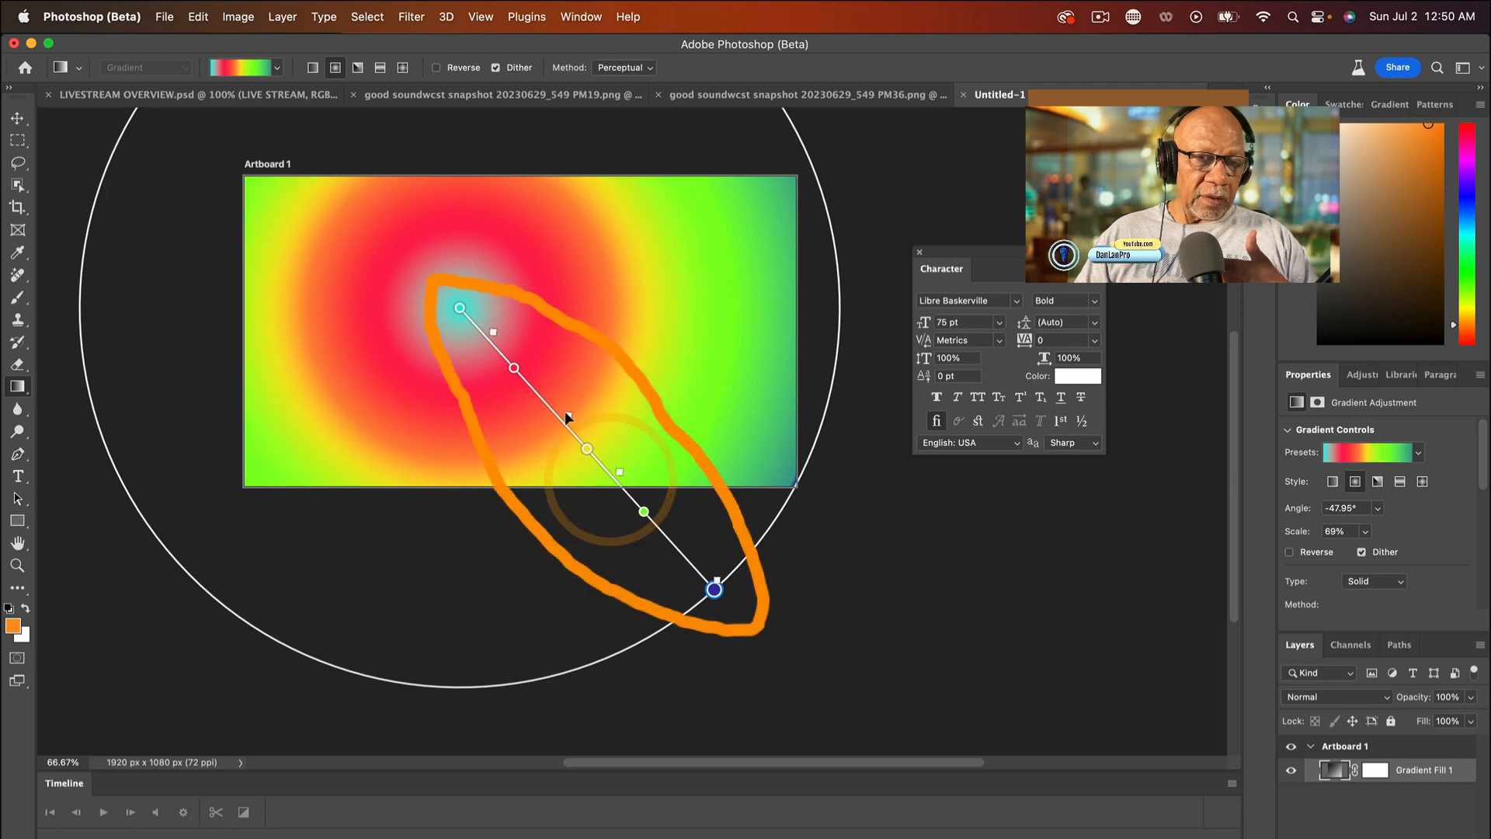
left_click_drag(569, 416, 546, 388)
mouse_move(492, 333)
left_mouse_down()
mouse_move(583, 435)
mouse_move(438, 311)
mouse_move(491, 340)
left_mouse_up()
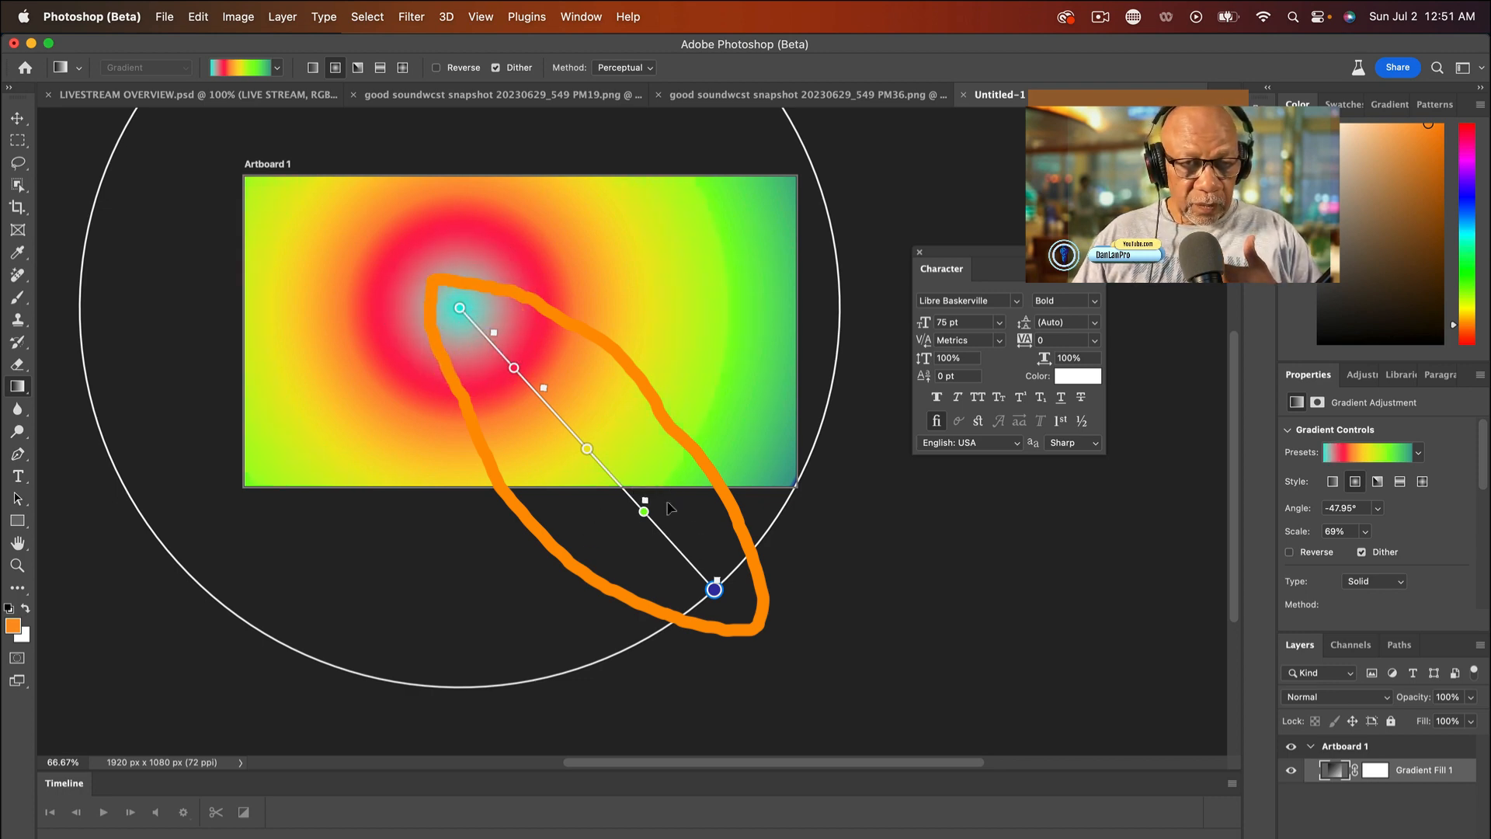
left_click_drag(619, 472, 565, 433)
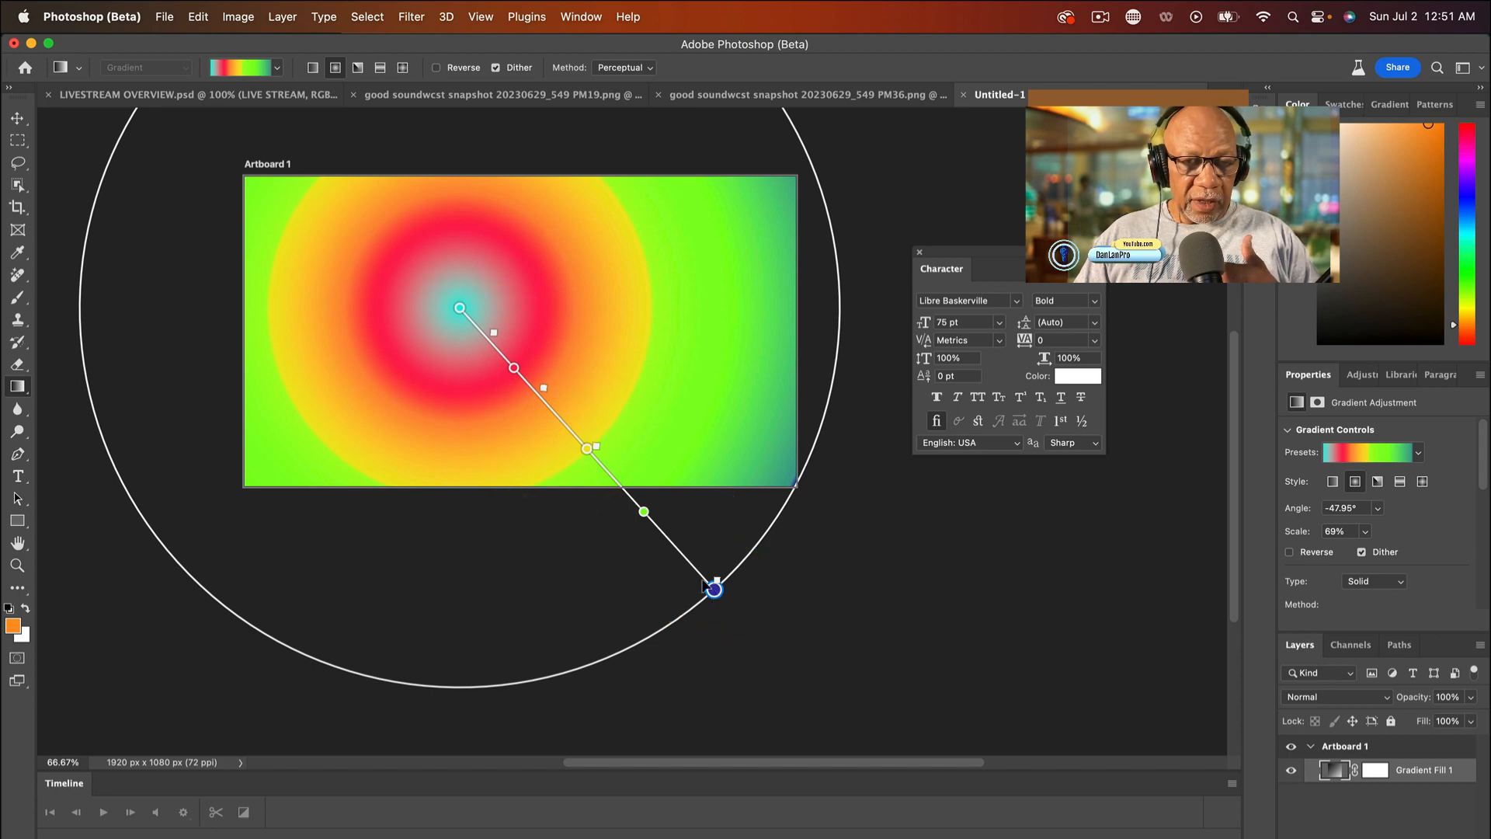
- Shrink the radial gradient to about 34% scale at about -43.58° and recolor its outermost stop to dark pink a82f57
left_click_drag(714, 590, 597, 437)
double_click(600, 441)
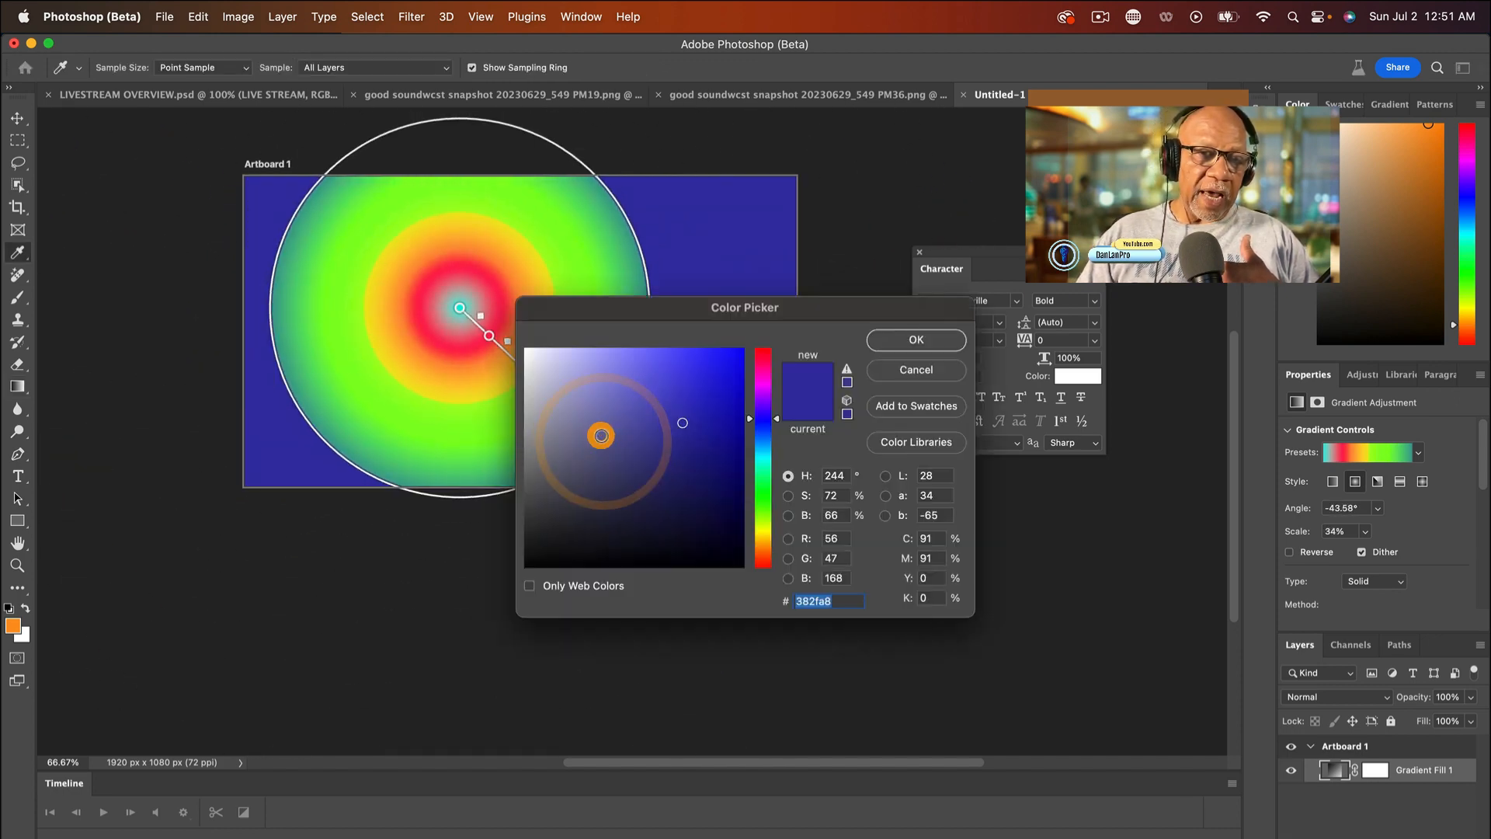
left_click(766, 358)
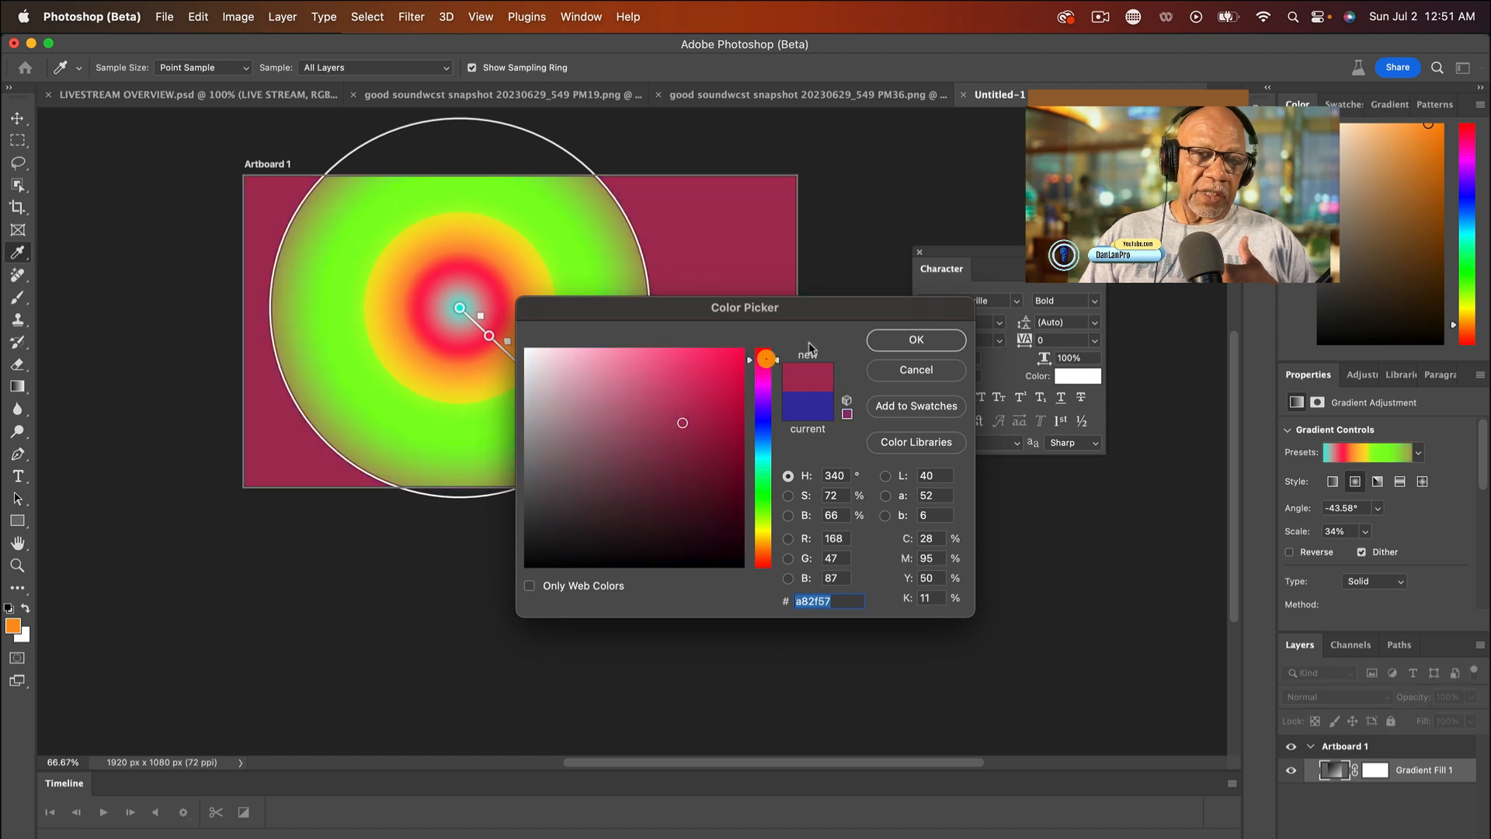
left_click(917, 340)
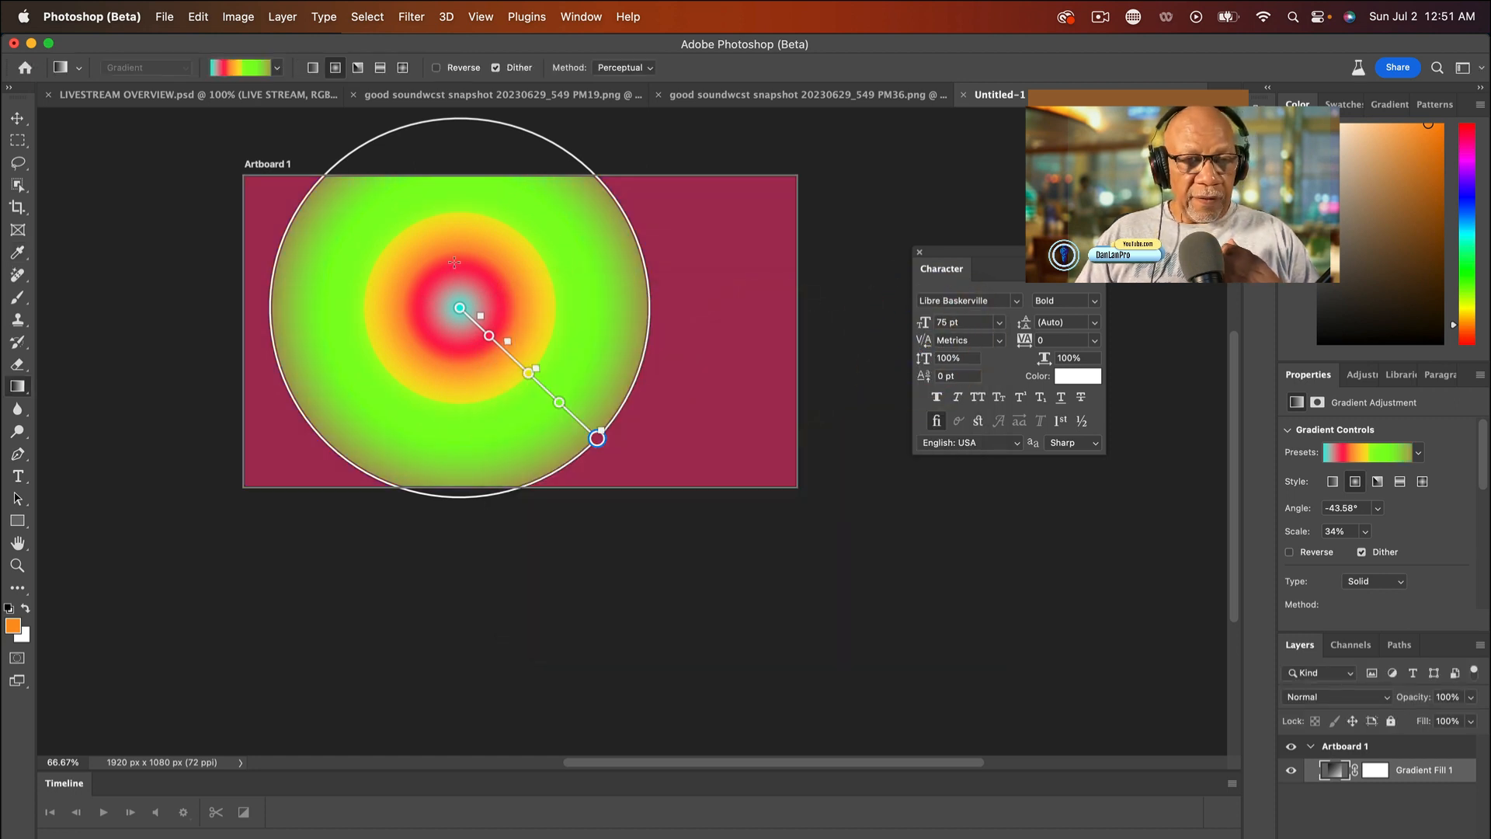
- Add an orange color stop near the gradient's center and move it onto the center point in place of cyan
left_click(459, 308)
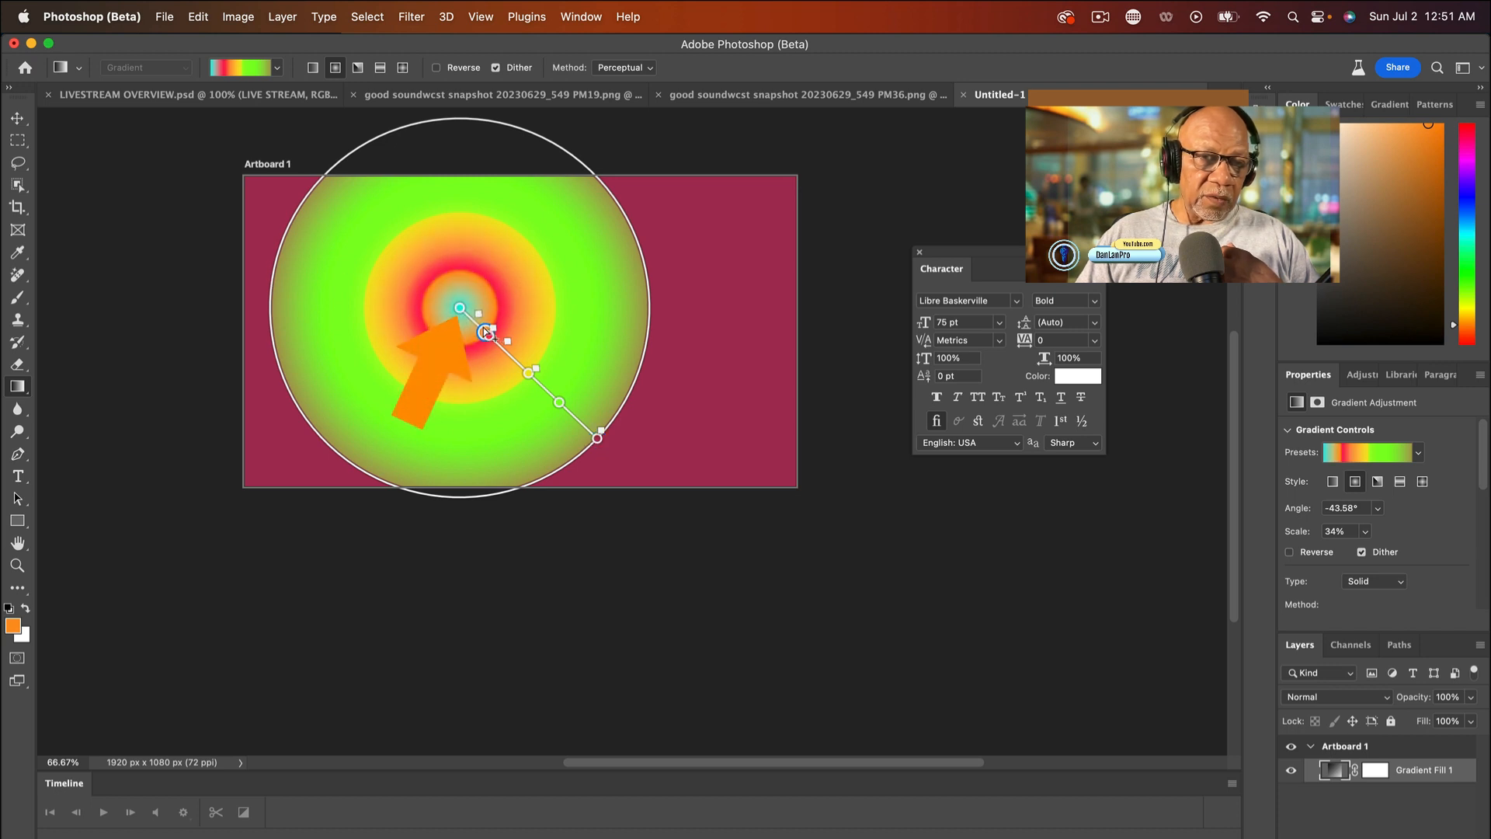
left_click(530, 374)
left_click_drag(533, 359, 467, 294)
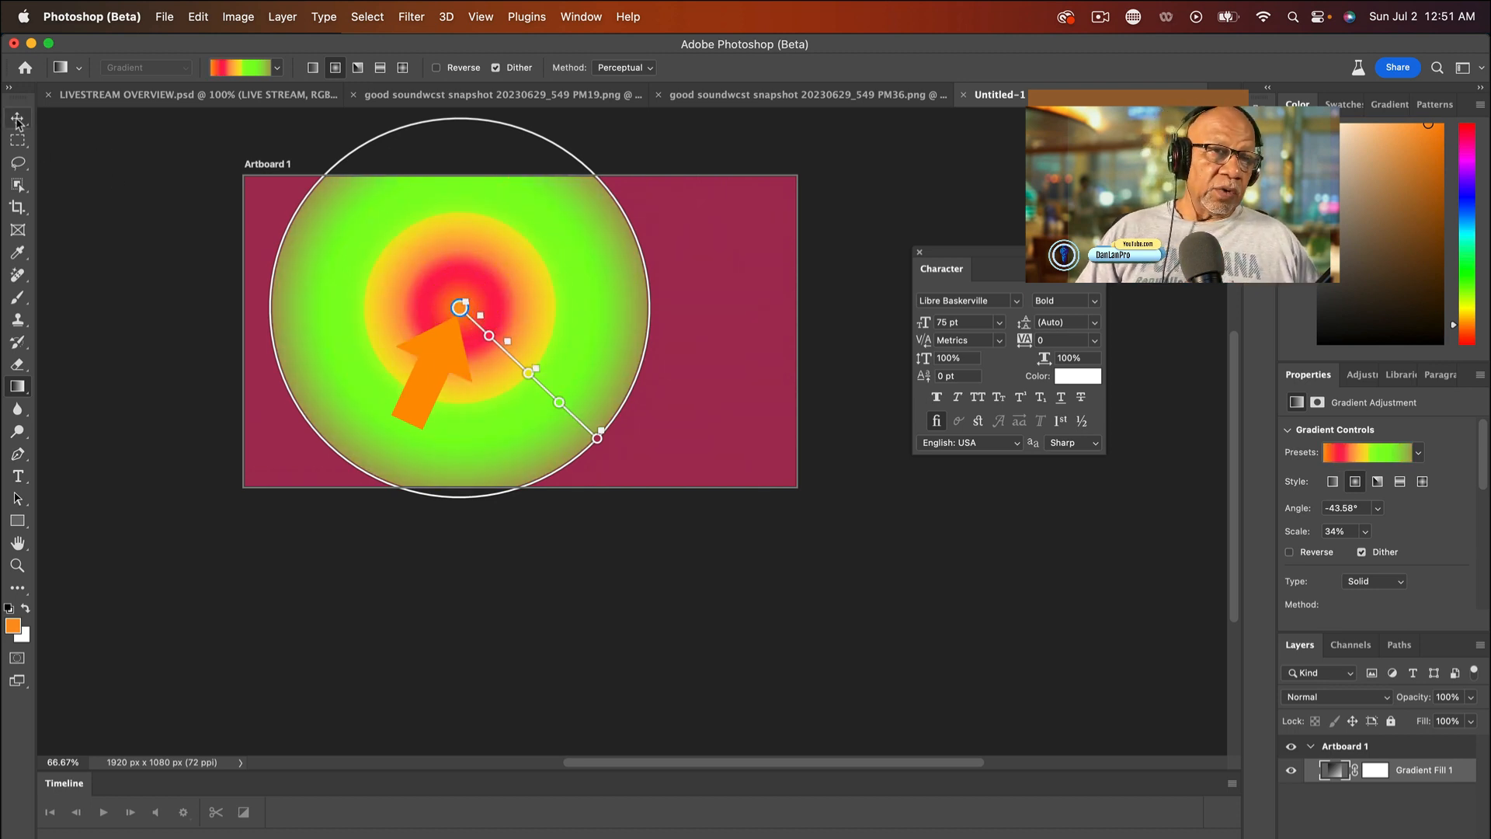
- Leave gradient editing by switching to the Move tool and pick the gradient on the artboard
left_click(111, 218)
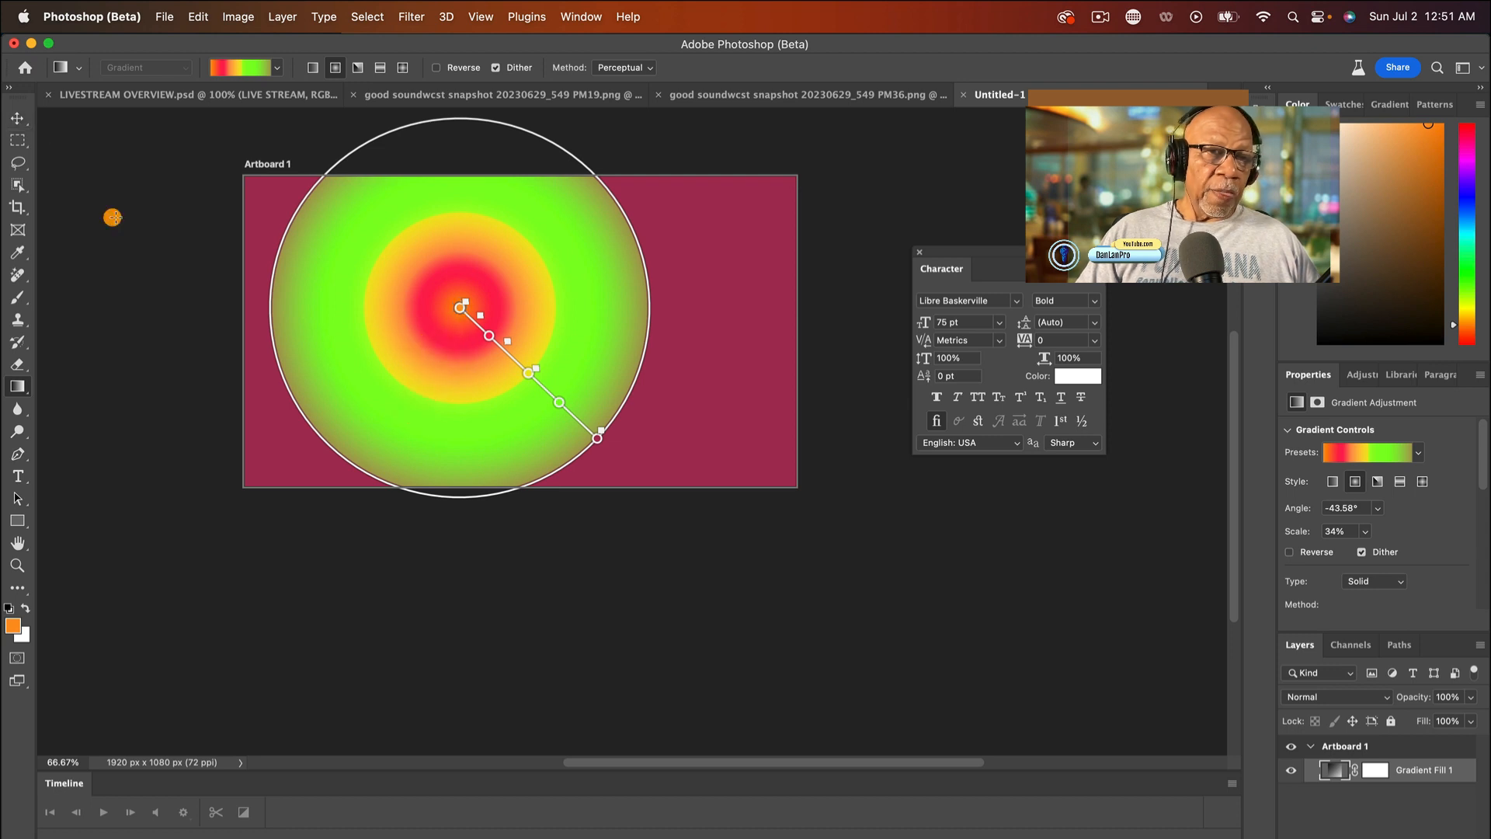
left_click(17, 117)
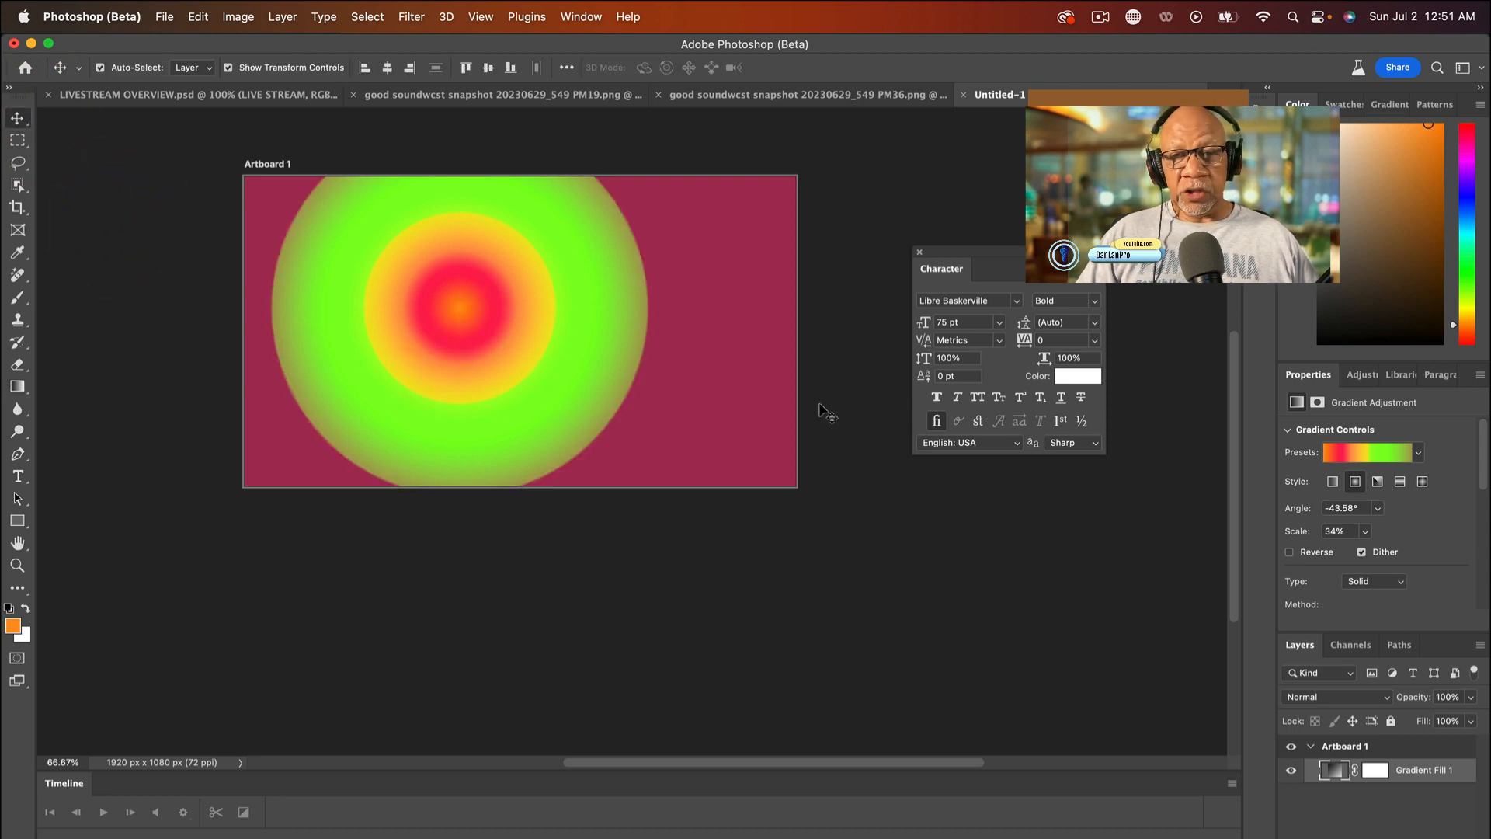
left_click(511, 315)
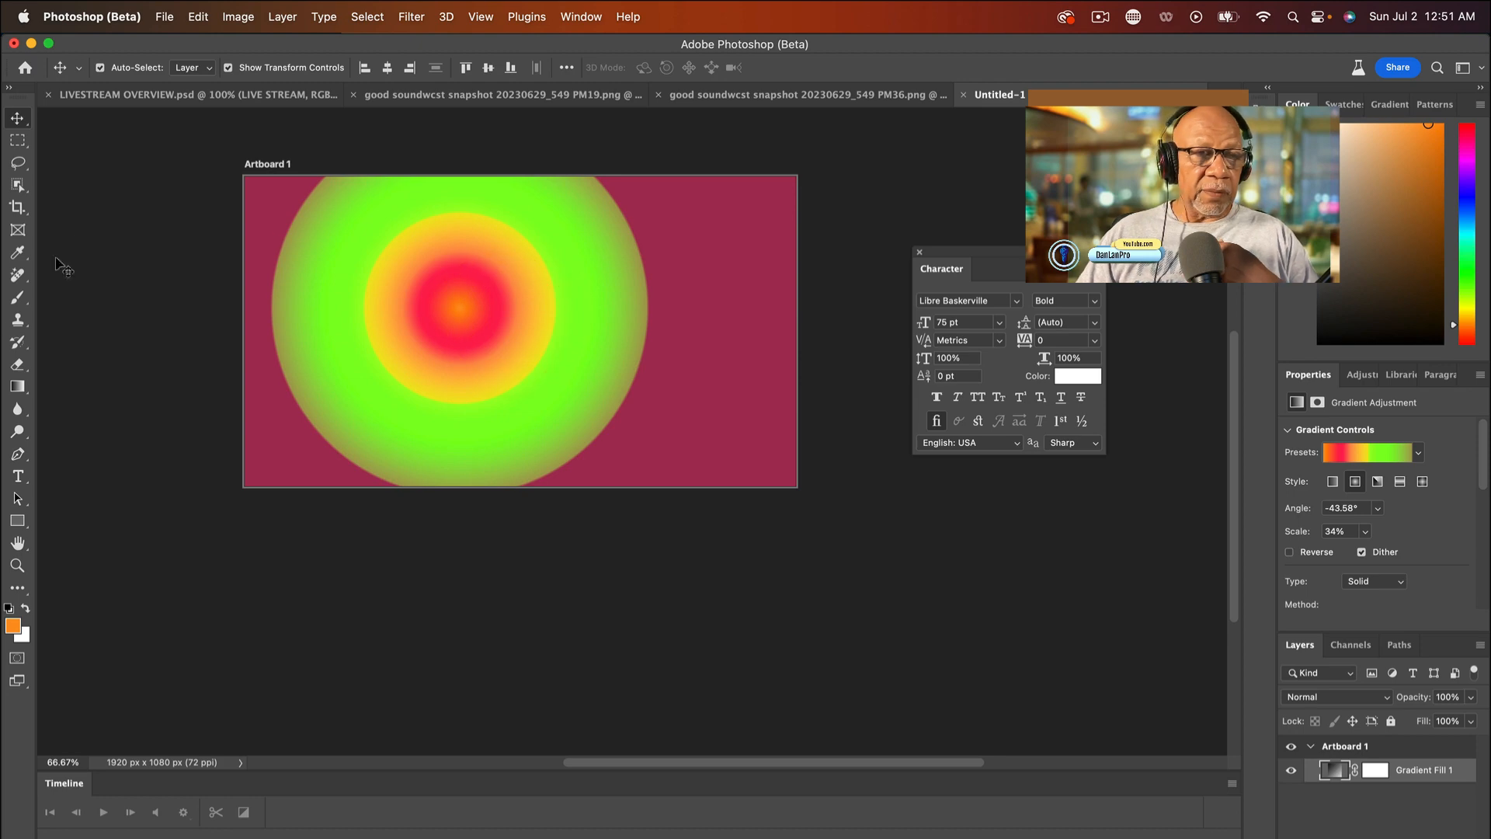
left_click(622, 439)
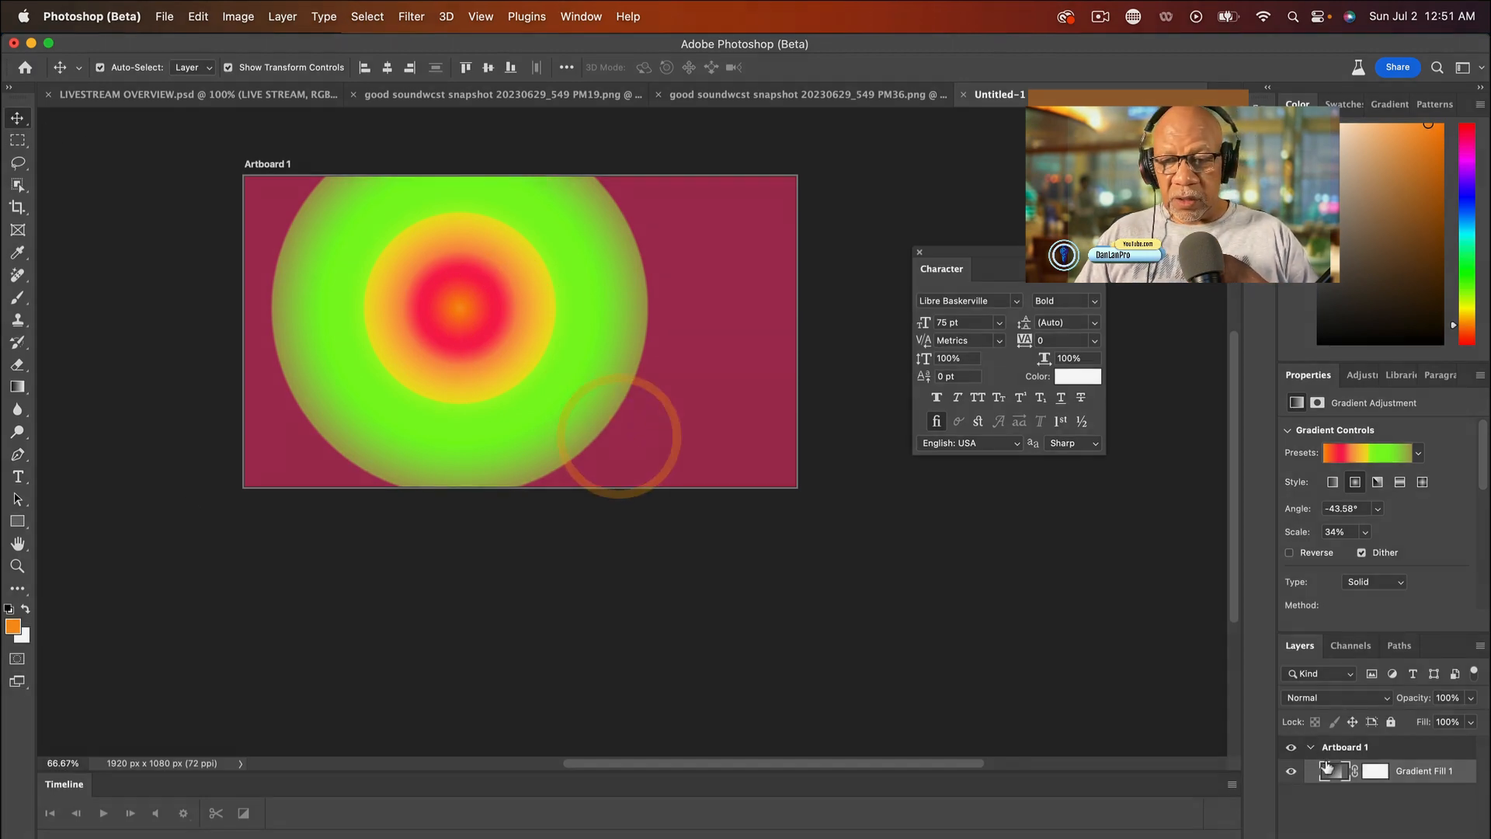